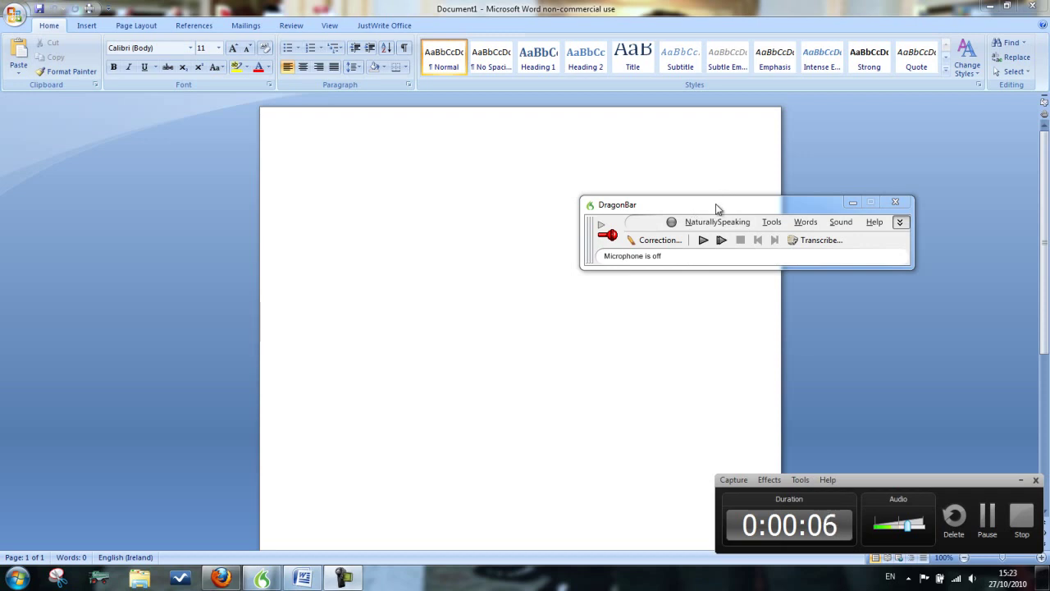
Step: Drag the DragonBar around, briefly visiting Firefox, and park it over the right side of Word's page
{"action": "left_click_drag", "start_coordinate": [716, 204], "coordinate": [584, 173]}
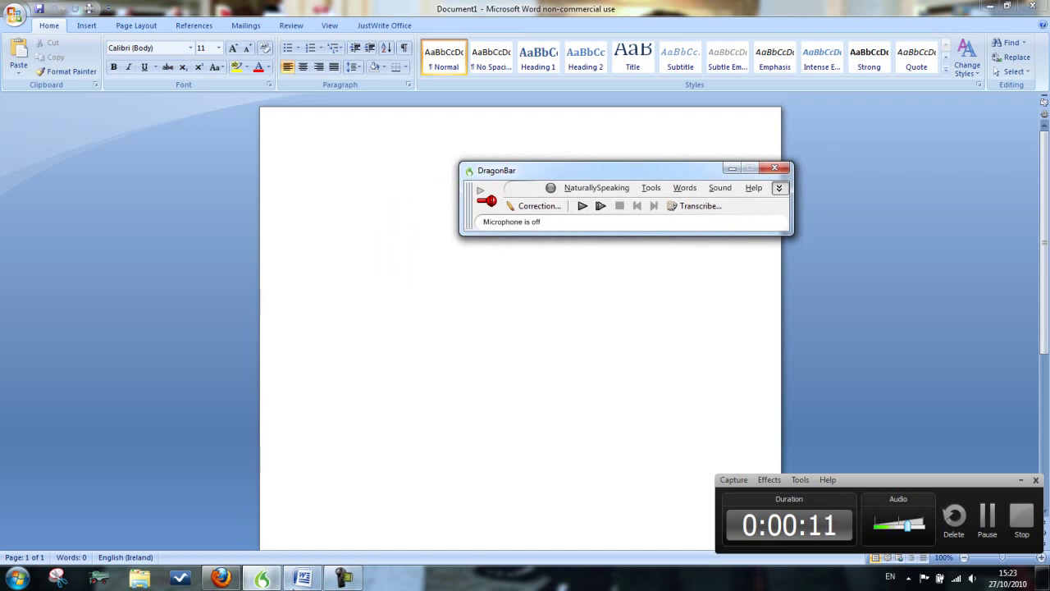
{"action": "left_click", "coordinate": [221, 578]}
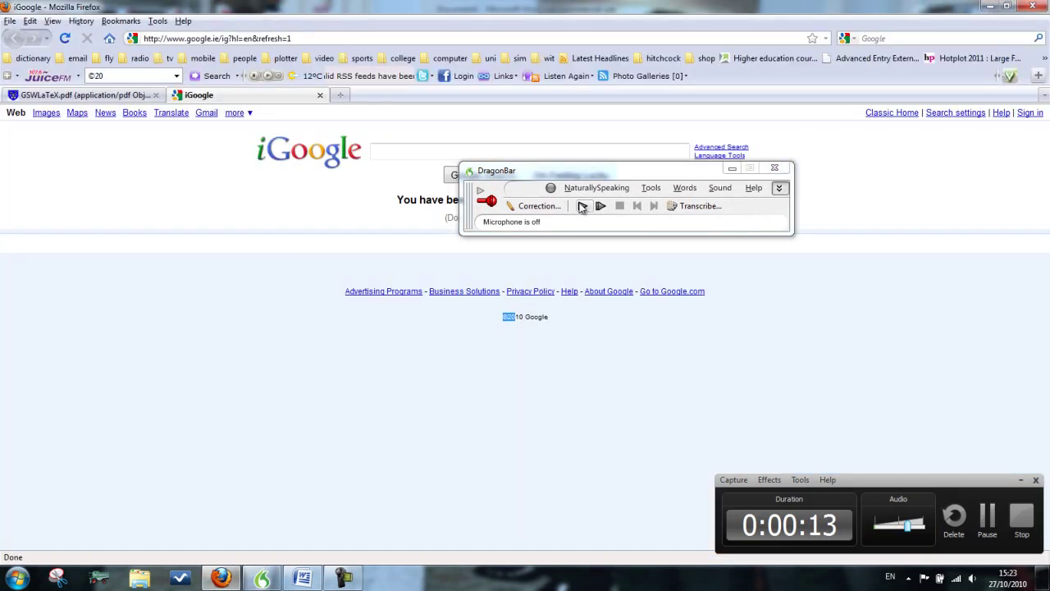
{"action": "left_click_drag", "start_coordinate": [505, 175], "coordinate": [138, 212]}
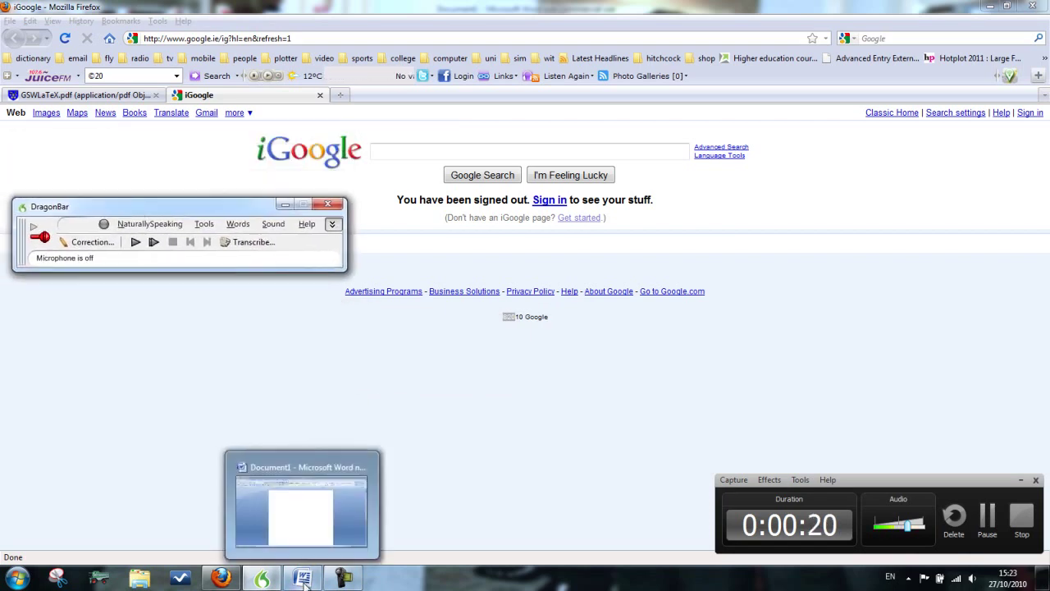
{"action": "left_click", "coordinate": [303, 476]}
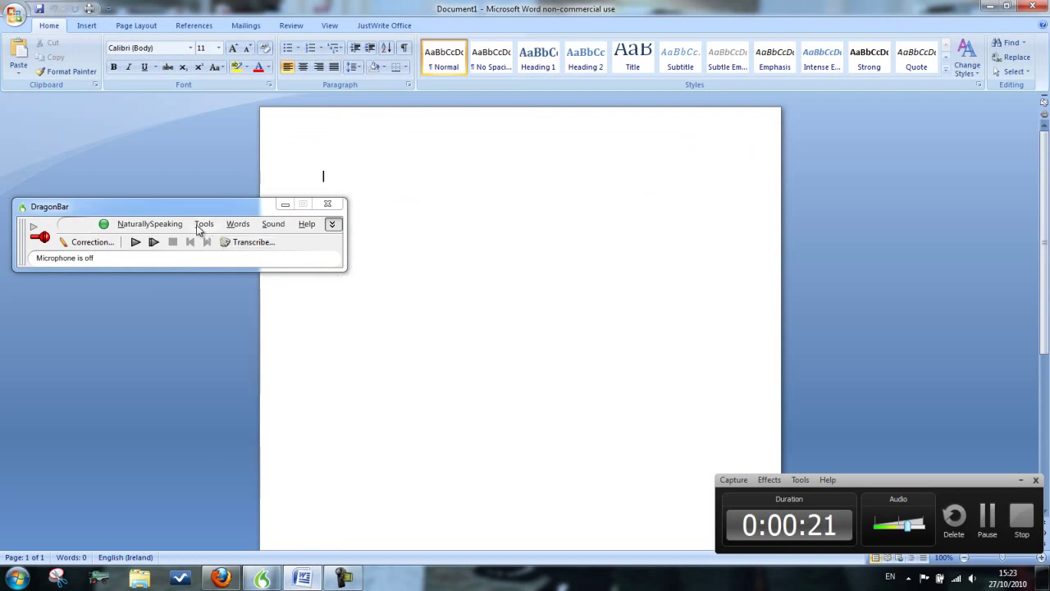
{"action": "left_click_drag", "start_coordinate": [187, 204], "coordinate": [819, 234]}
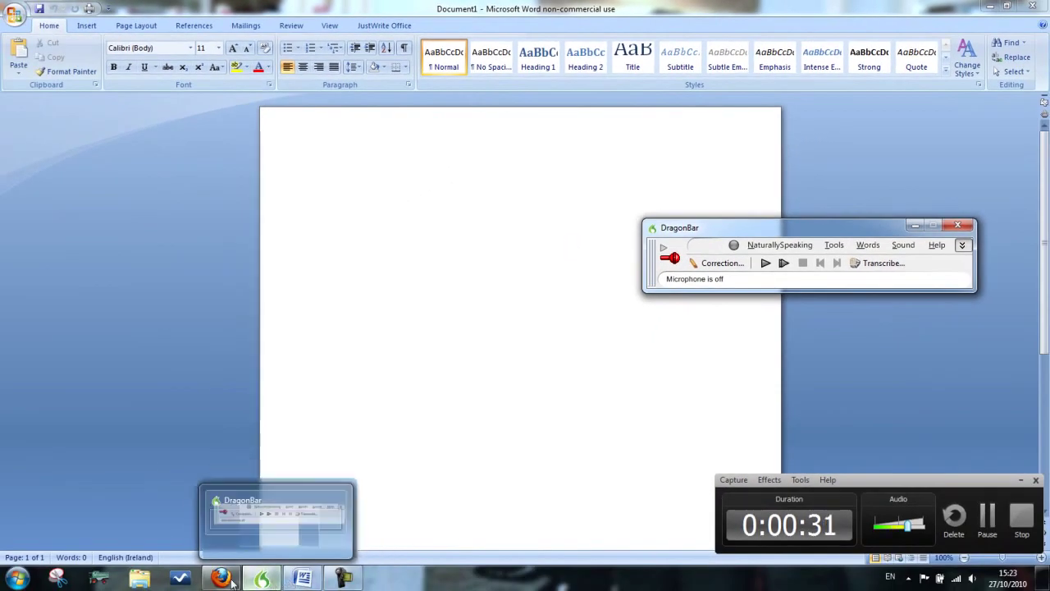
Step: In GSWLaTeX.pdf, select the 'It follows immediately' paragraph, try Sound > Read That, then copy it
{"action": "left_click", "coordinate": [231, 579]}
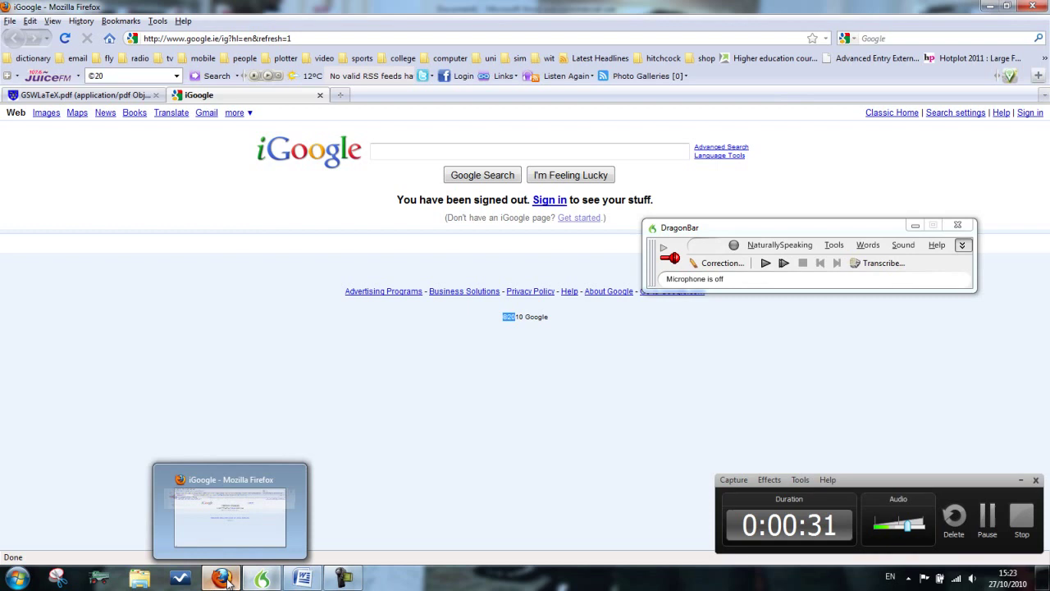
{"action": "left_click", "coordinate": [101, 95]}
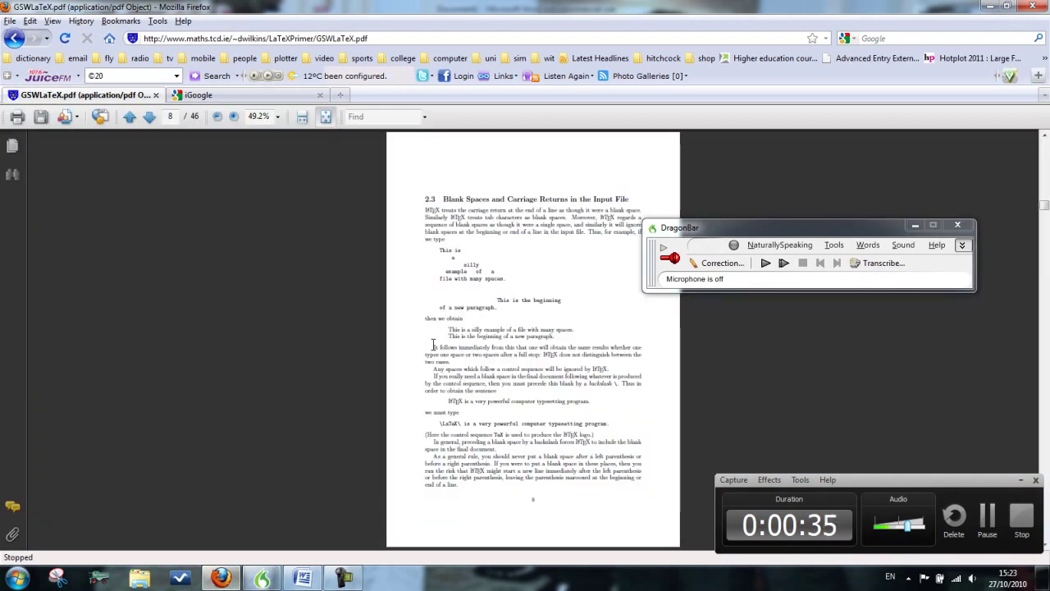
{"action": "mouse_move", "coordinate": [450, 343]}
{"action": "left_mouse_down"}
{"action": "mouse_move", "coordinate": [644, 358]}
{"action": "mouse_move", "coordinate": [450, 361]}
{"action": "left_mouse_up"}
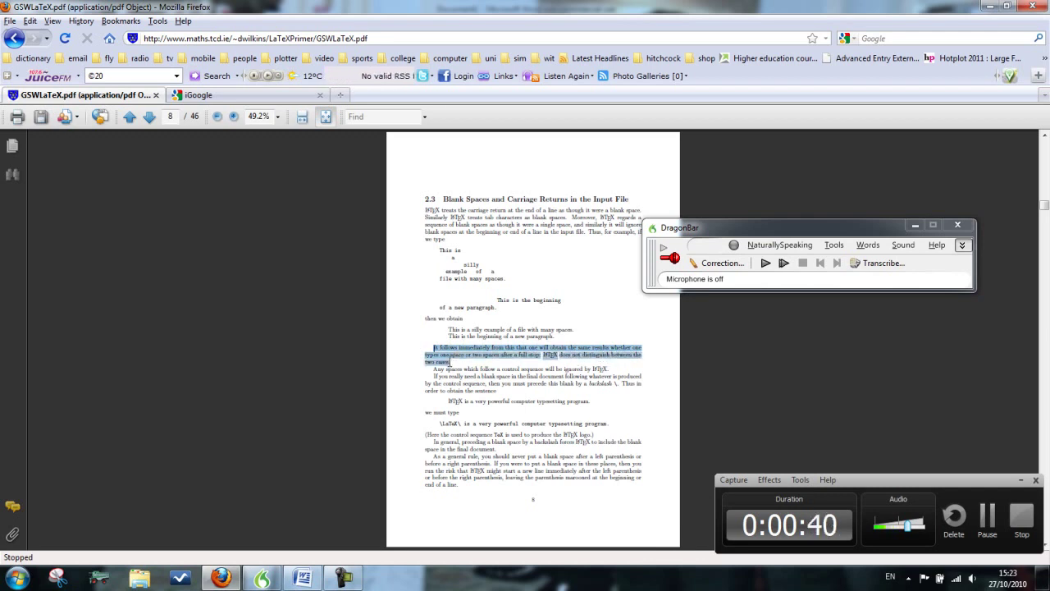
{"action": "left_click", "coordinate": [900, 246]}
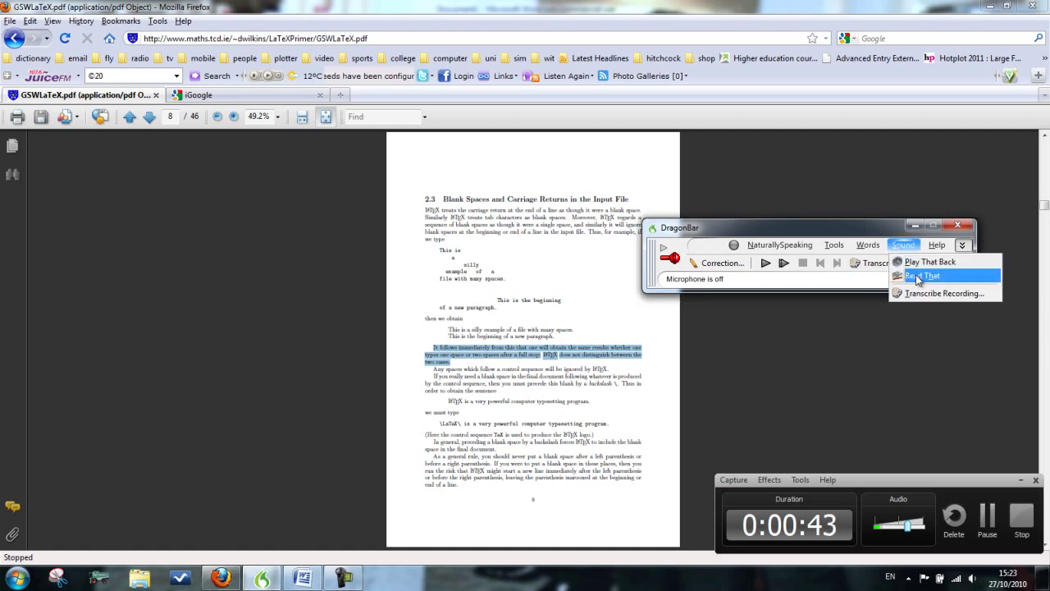
{"action": "left_click", "coordinate": [917, 279]}
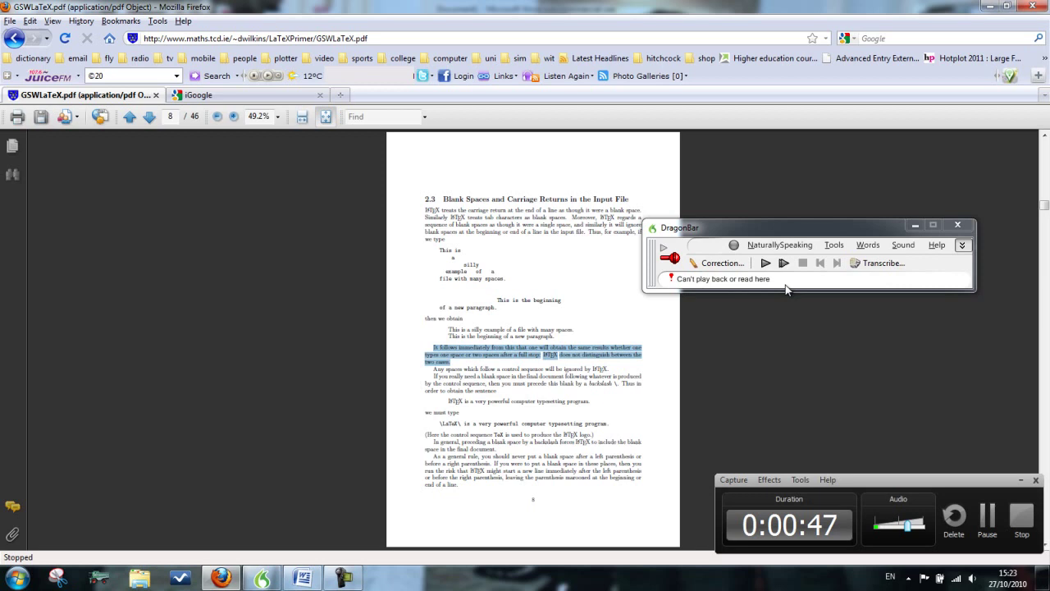
{"action": "right_click", "coordinate": [464, 358]}
{"action": "left_click", "coordinate": [488, 364]}
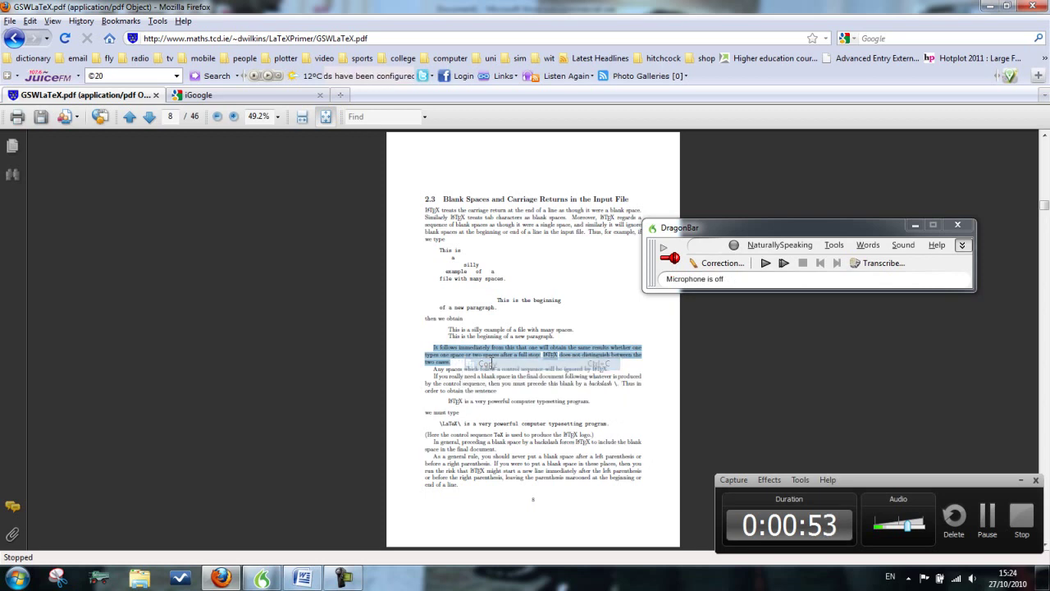
Step: Paste the copied LaTeX paragraph into Word's blank Document1
{"action": "left_click", "coordinate": [302, 578]}
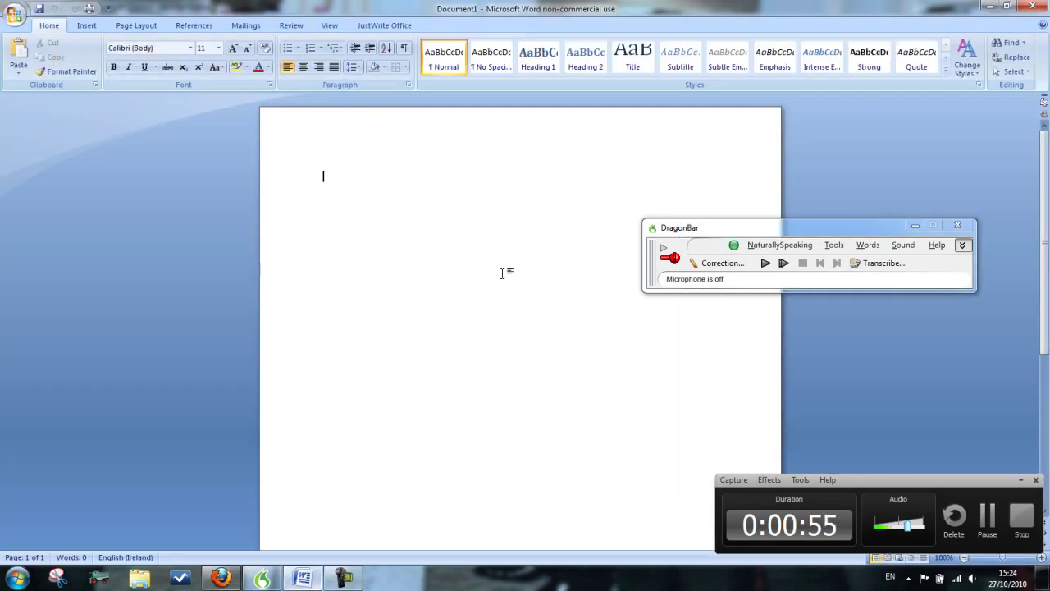
{"action": "right_click", "coordinate": [401, 198]}
{"action": "left_click", "coordinate": [429, 240]}
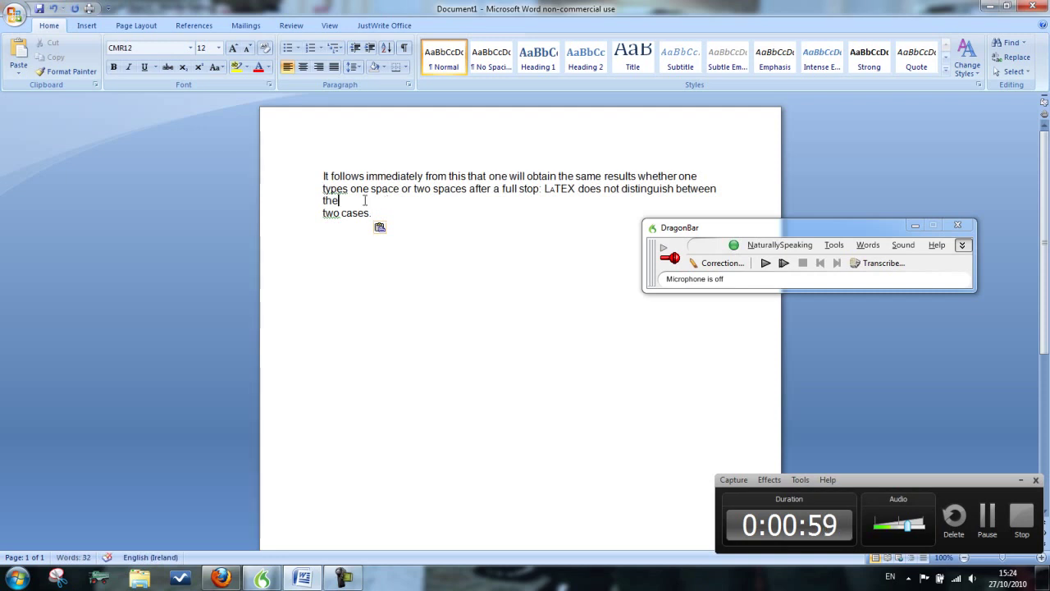
{"action": "left_click_drag", "start_coordinate": [364, 200], "coordinate": [322, 170]}
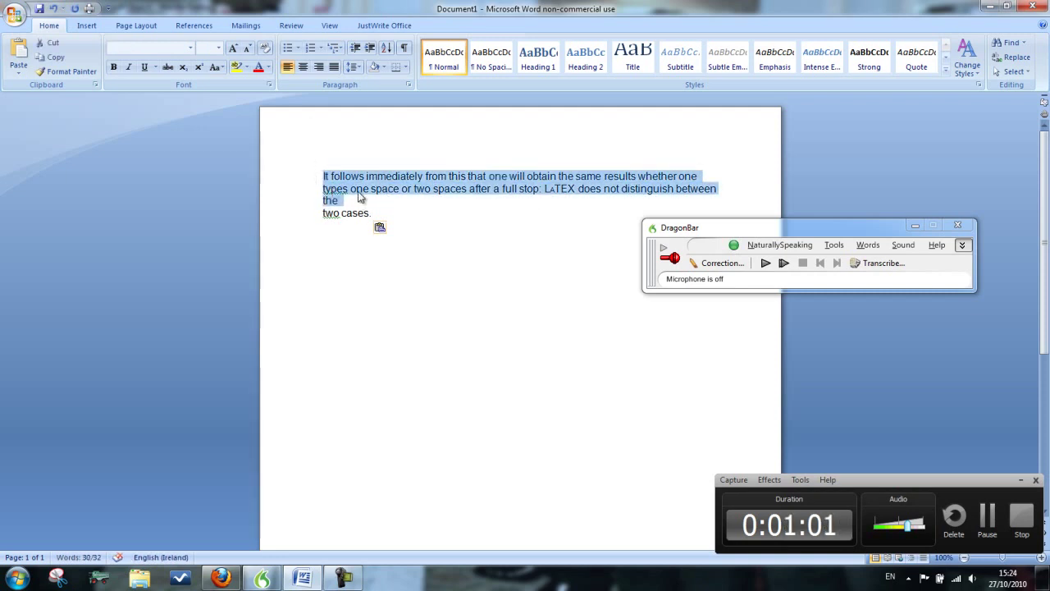
{"action": "left_click", "coordinate": [341, 176]}
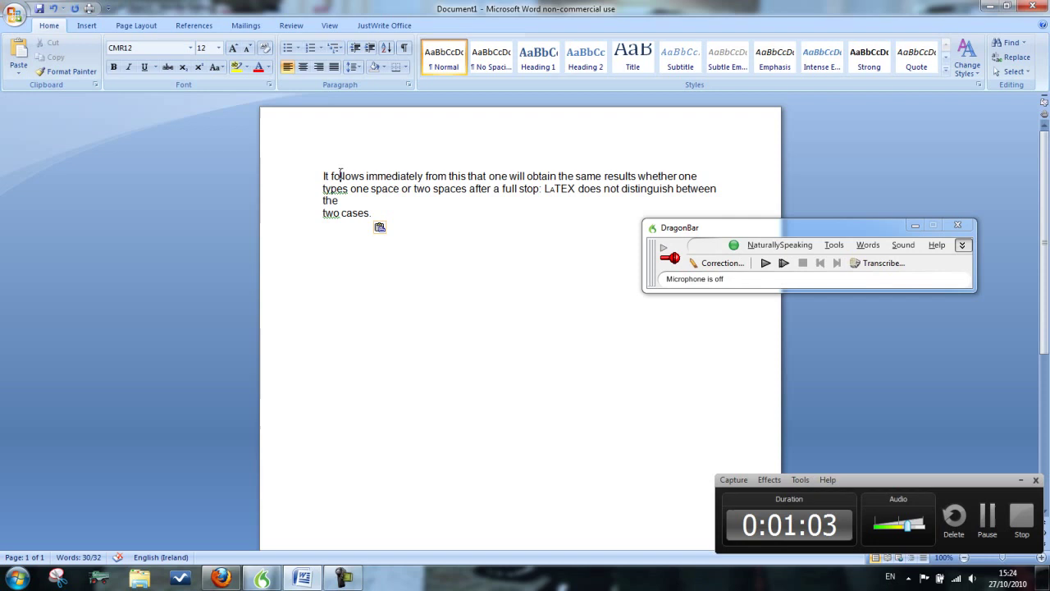
Step: Have Dragon read the word 'immediately' aloud, then select the whole paragraph and open Sound
{"action": "double_click", "coordinate": [390, 178]}
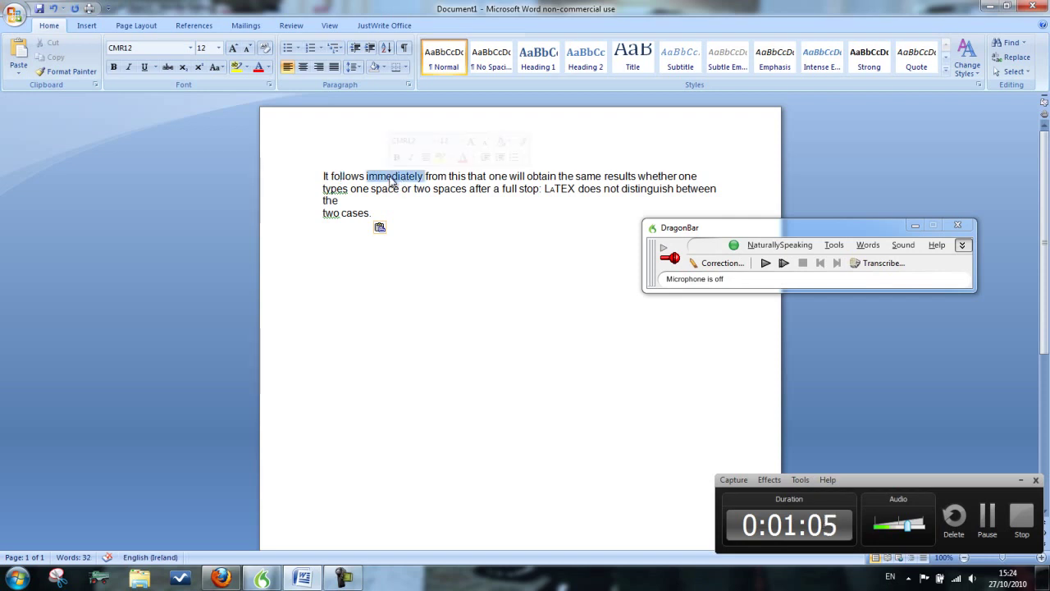
{"action": "left_click", "coordinate": [902, 245]}
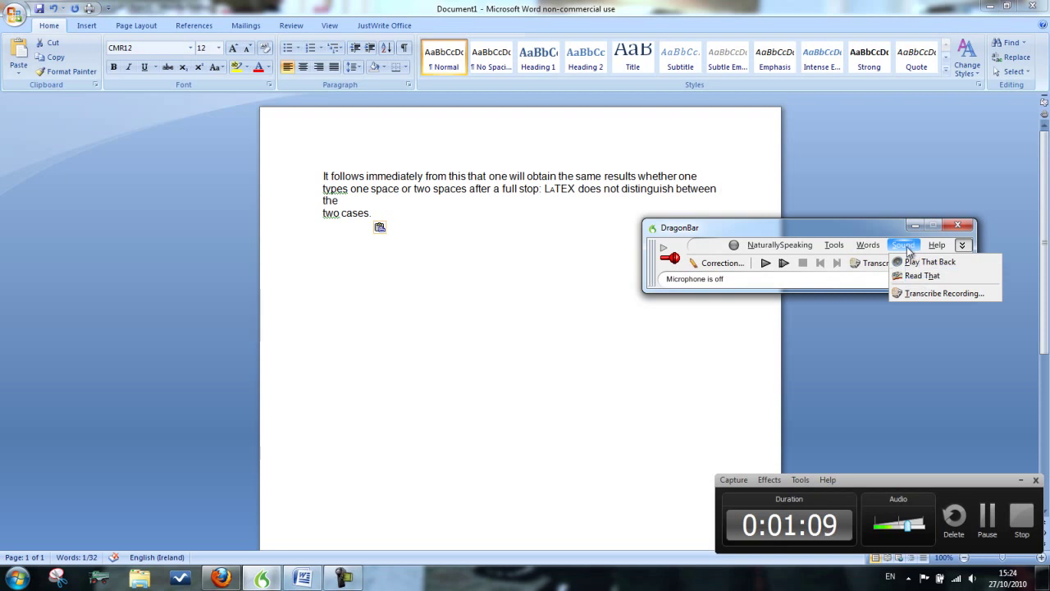
{"action": "left_click", "coordinate": [919, 277]}
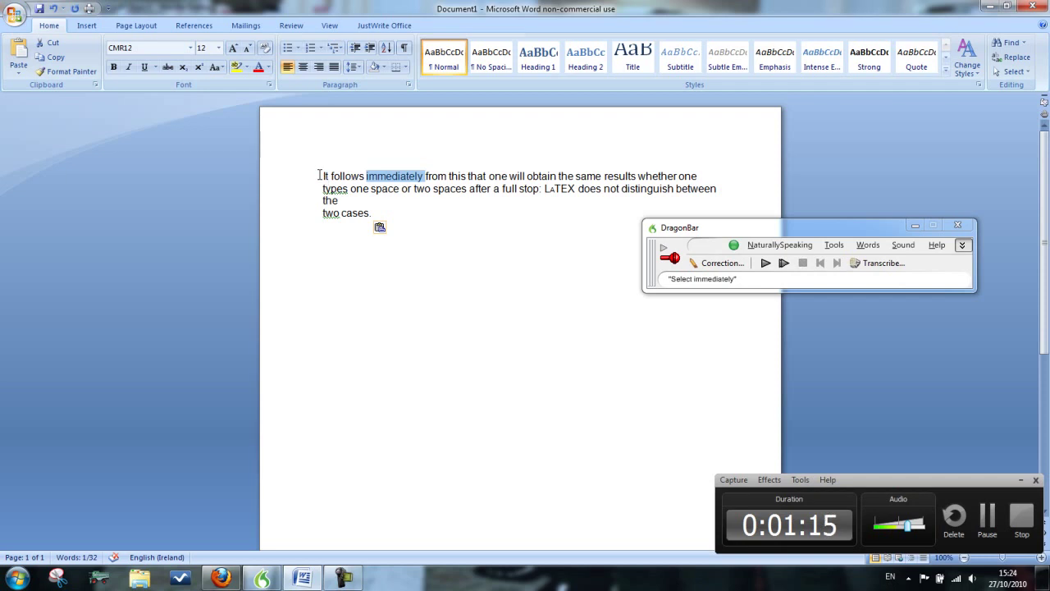
{"action": "left_click_drag", "start_coordinate": [318, 175], "coordinate": [388, 198]}
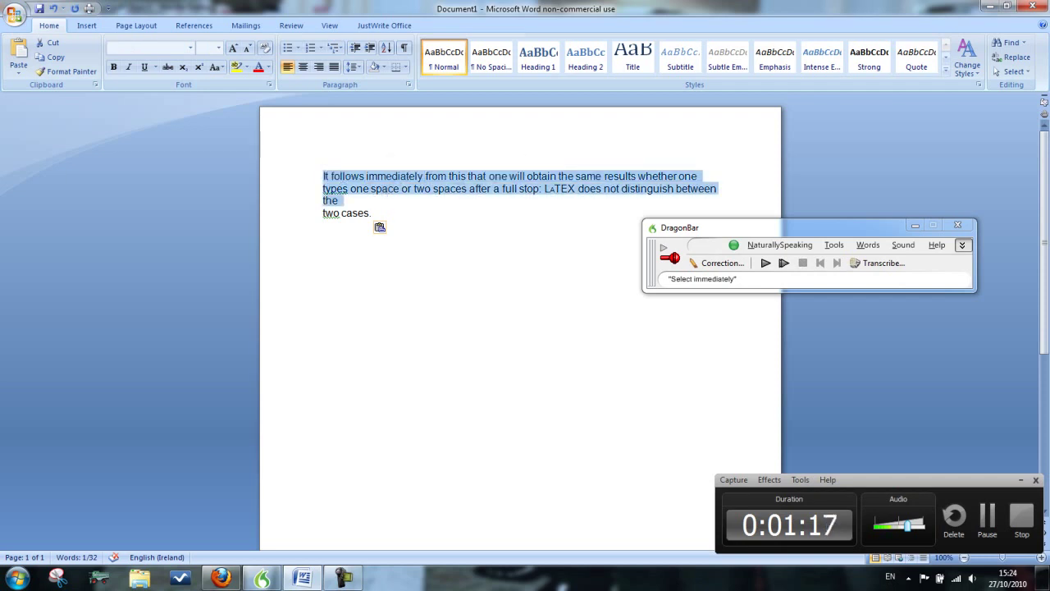
{"action": "left_click", "coordinate": [903, 244]}
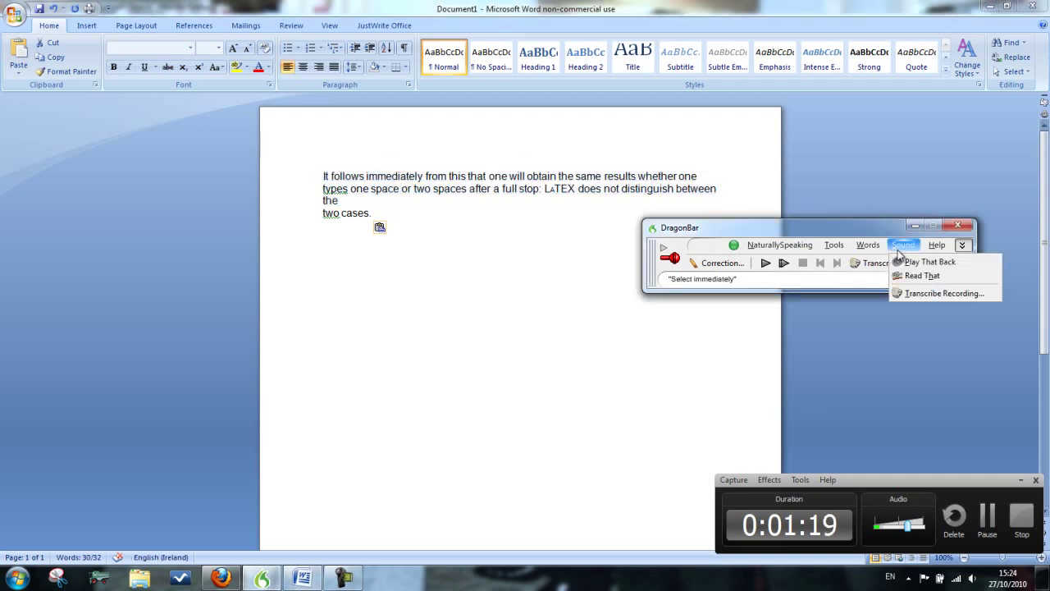
Step: Run Sound > Read That on the selected paragraph, then deselect it and return to Firefox
{"action": "left_click", "coordinate": [944, 277]}
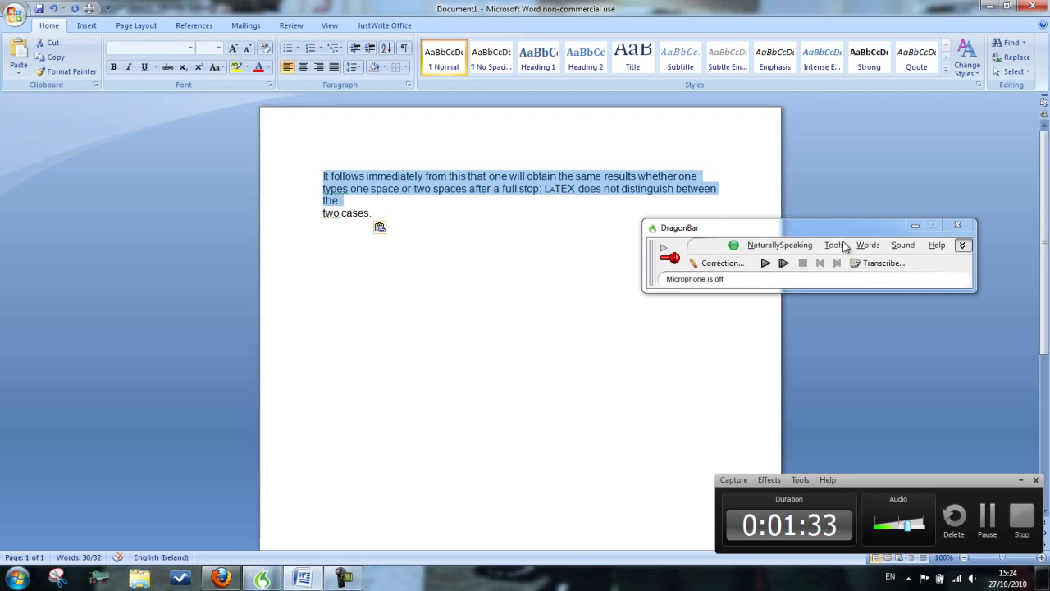
{"action": "left_click", "coordinate": [496, 178]}
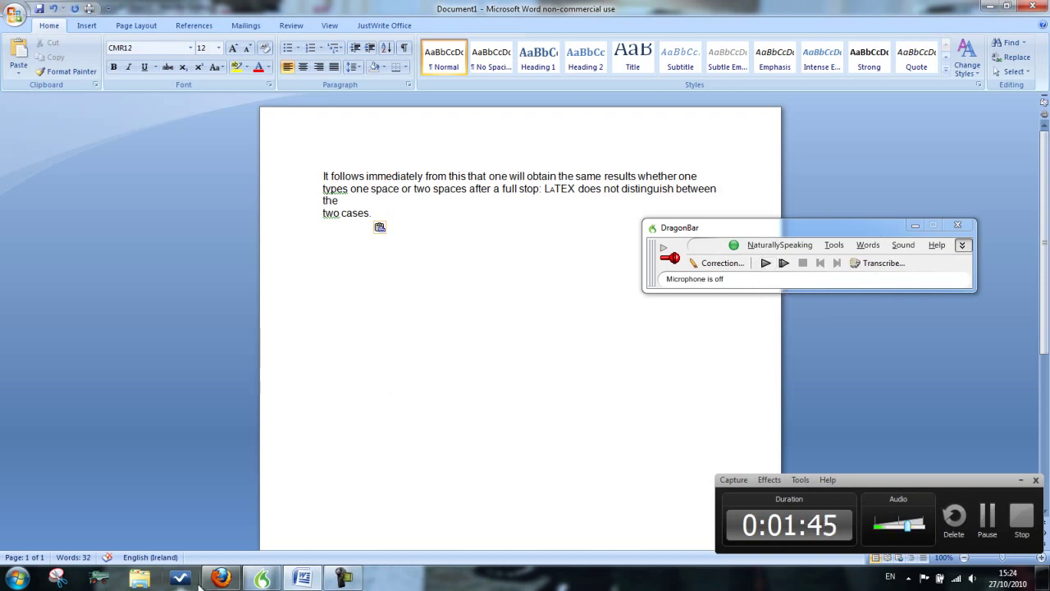
{"action": "left_click", "coordinate": [220, 578]}
Step: Have Dragon read iGoogle's signed-out message aloud, then move the DragonBar to the page's left
{"action": "left_click", "coordinate": [197, 94]}
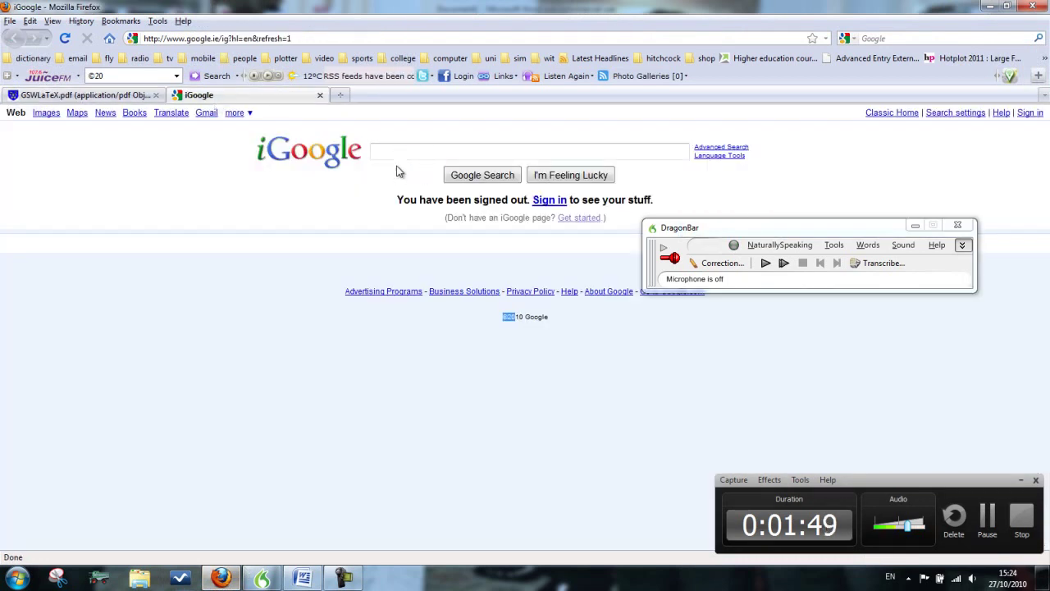
{"action": "left_click_drag", "start_coordinate": [397, 199], "coordinate": [529, 202]}
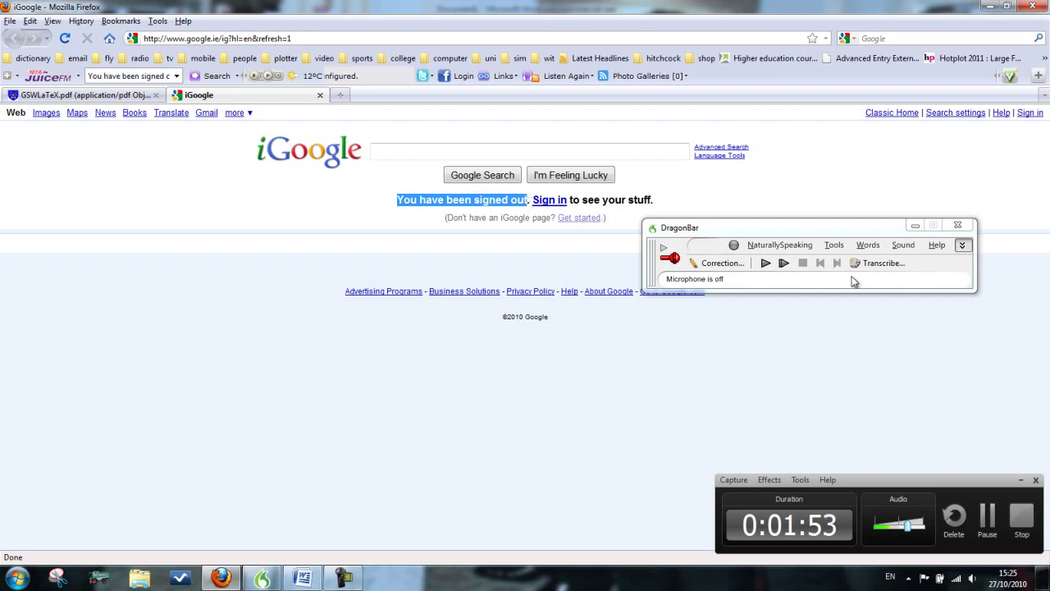
{"action": "left_click", "coordinate": [903, 245]}
{"action": "left_click", "coordinate": [925, 276]}
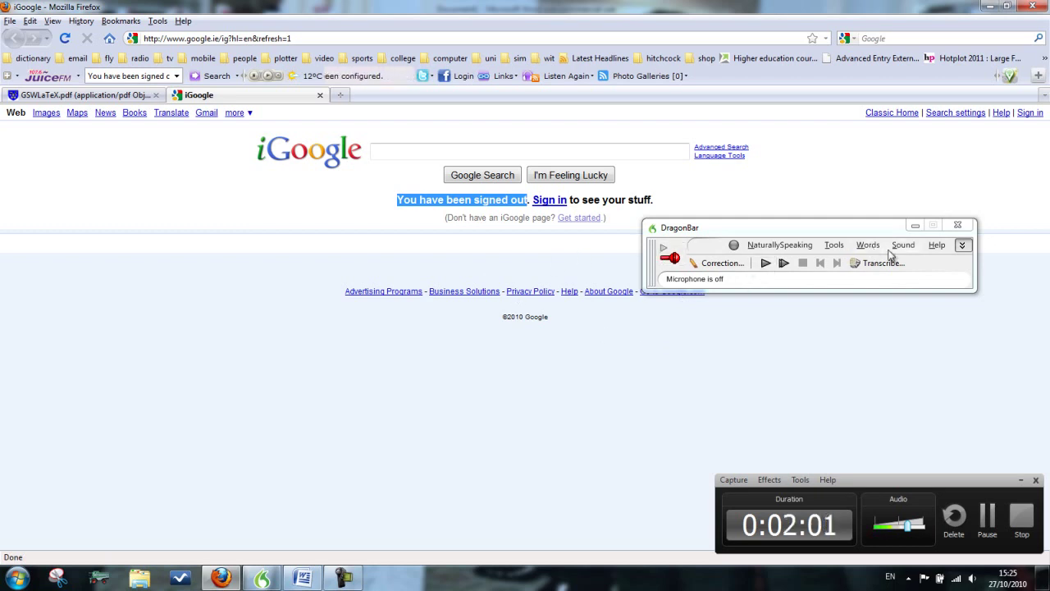
{"action": "left_click", "coordinate": [392, 153]}
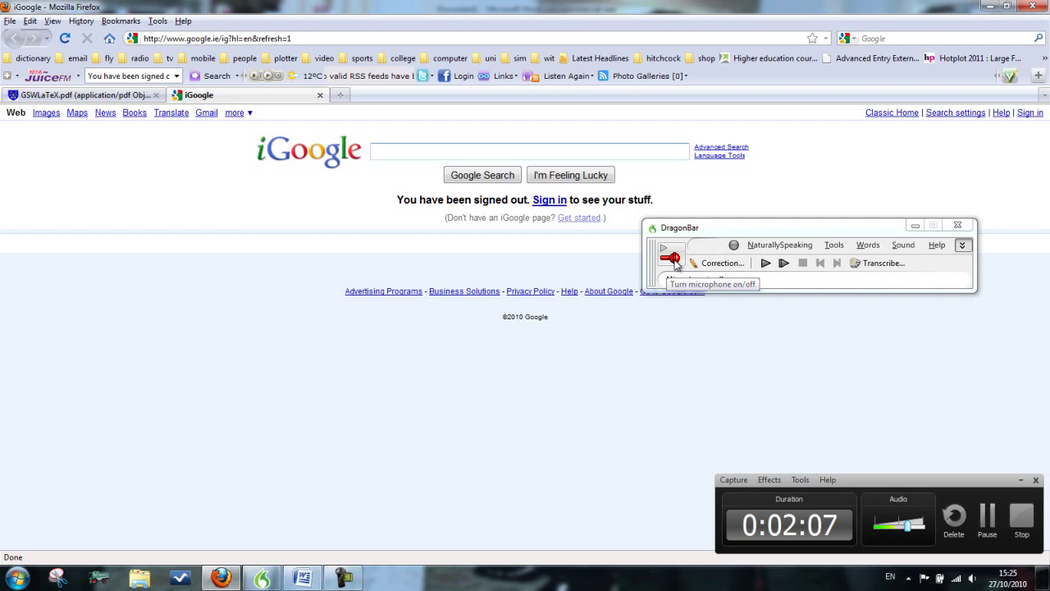
{"action": "left_click_drag", "start_coordinate": [719, 228], "coordinate": [207, 271]}
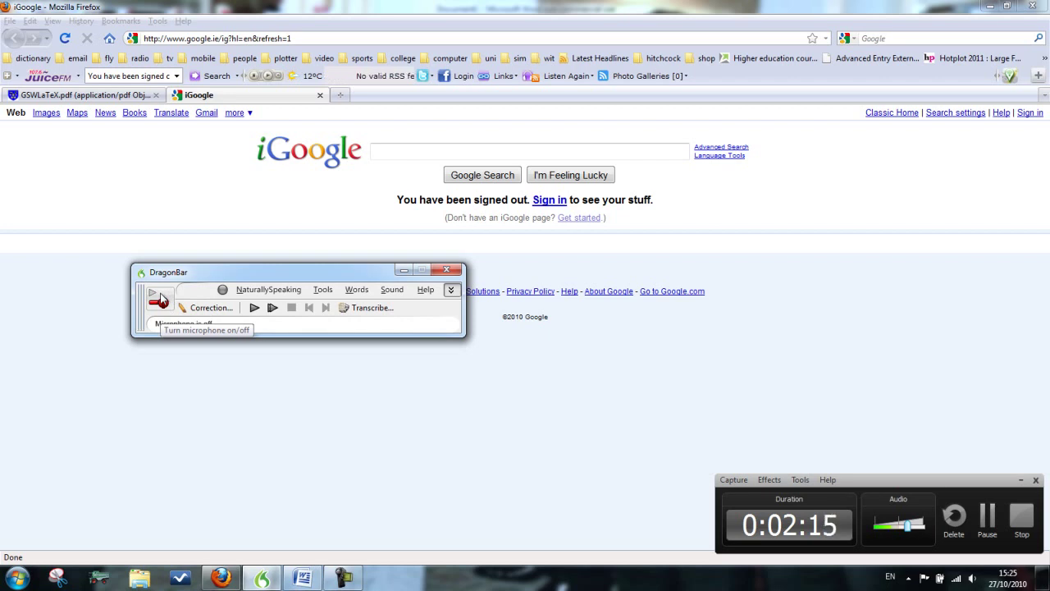
Step: Dictate 'how to get down town' into the iGoogle search box, toggling the microphone on and off
{"action": "left_click", "coordinate": [384, 151]}
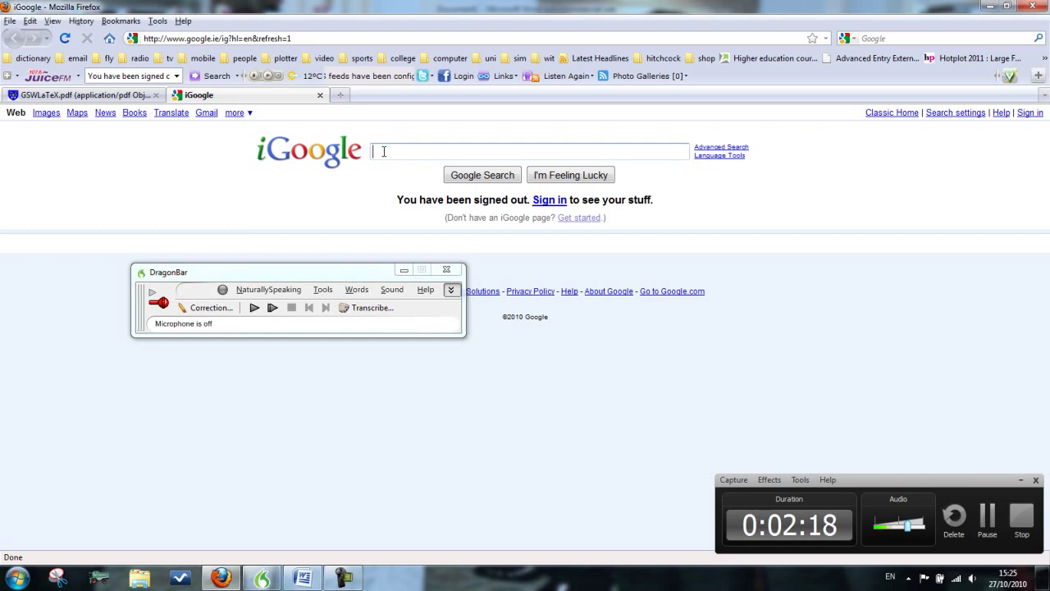
{"action": "left_click", "coordinate": [158, 302]}
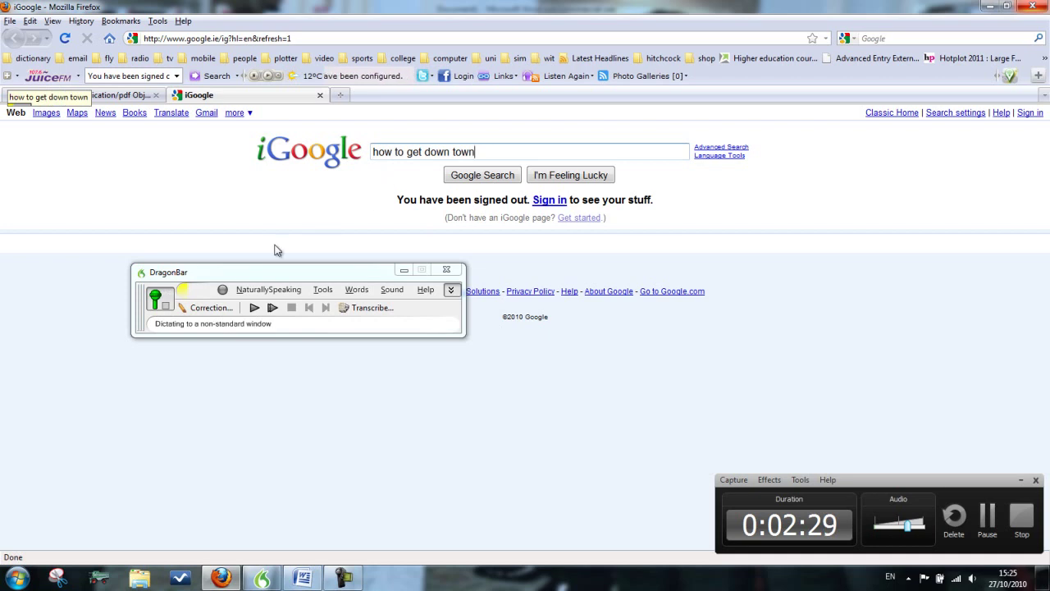
{"action": "left_click", "coordinate": [176, 302]}
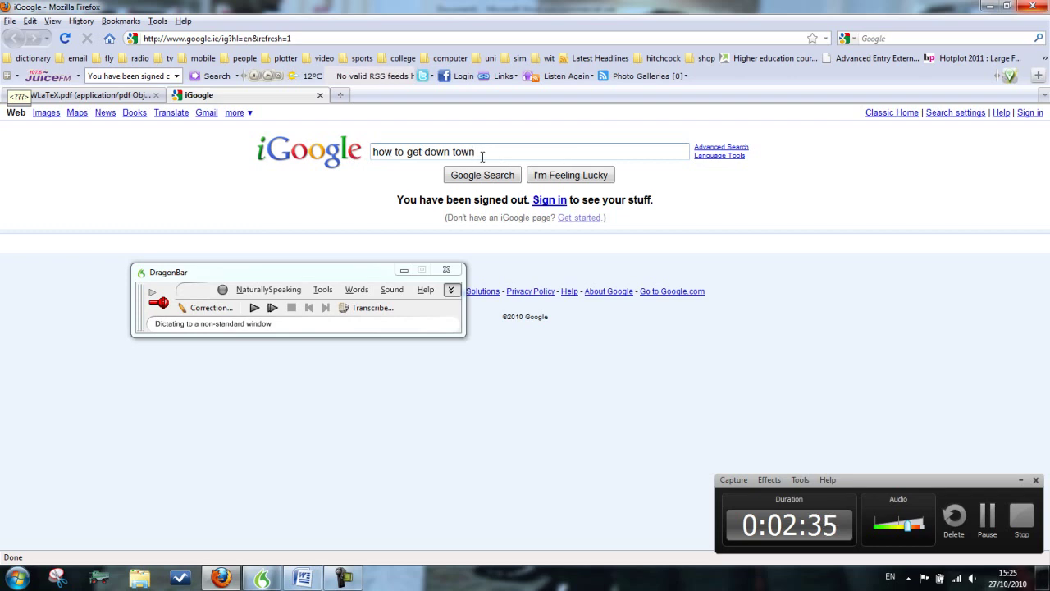
Step: Select the whole paragraph in Word and dictate 'How to get downtown' over it
{"action": "left_click", "coordinate": [302, 579]}
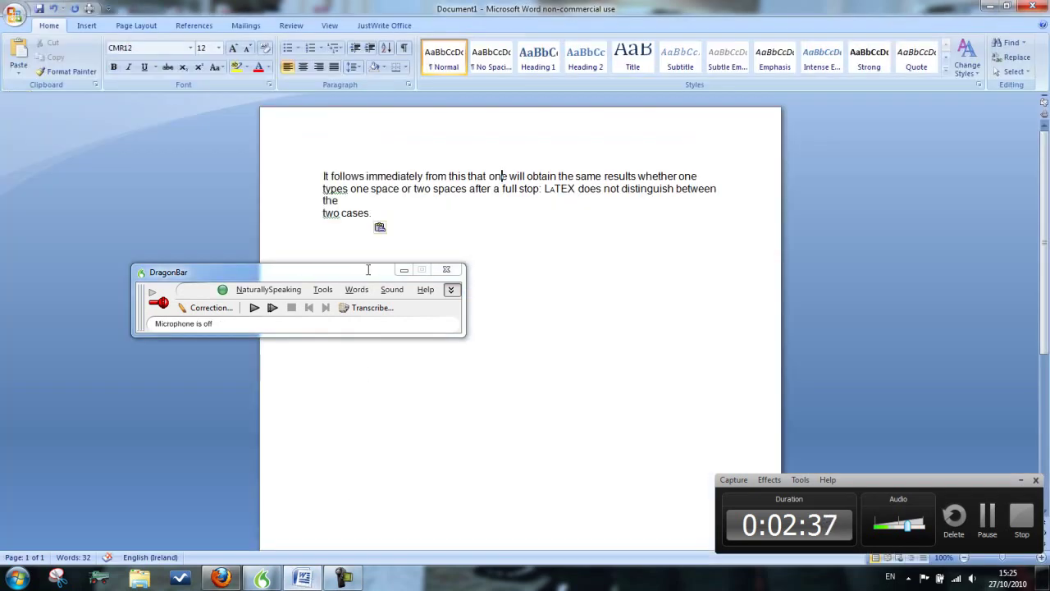
{"action": "left_click_drag", "start_coordinate": [434, 214], "coordinate": [320, 178]}
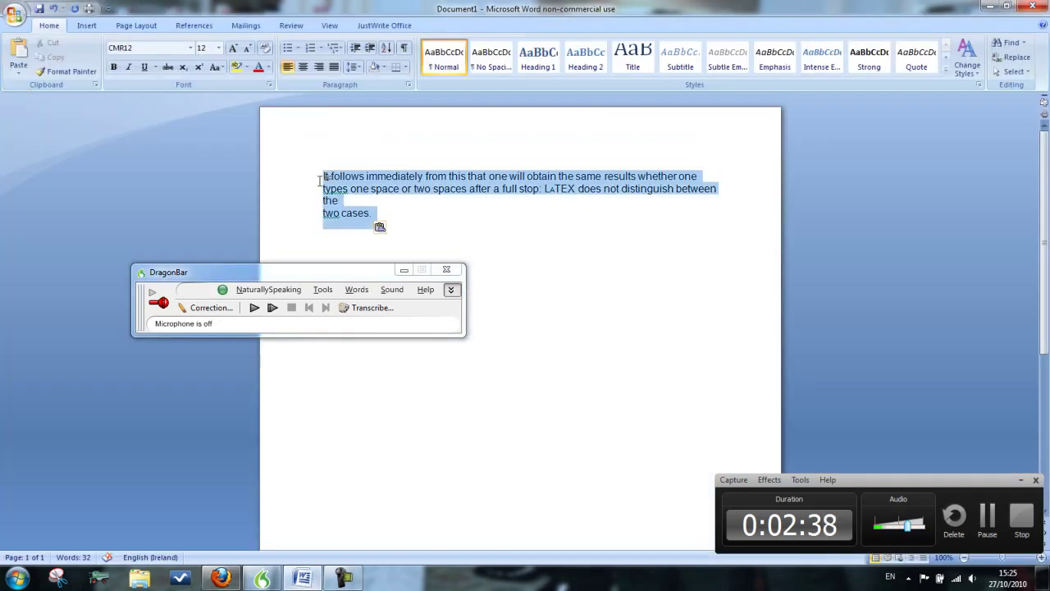
{"action": "left_click", "coordinate": [158, 302]}
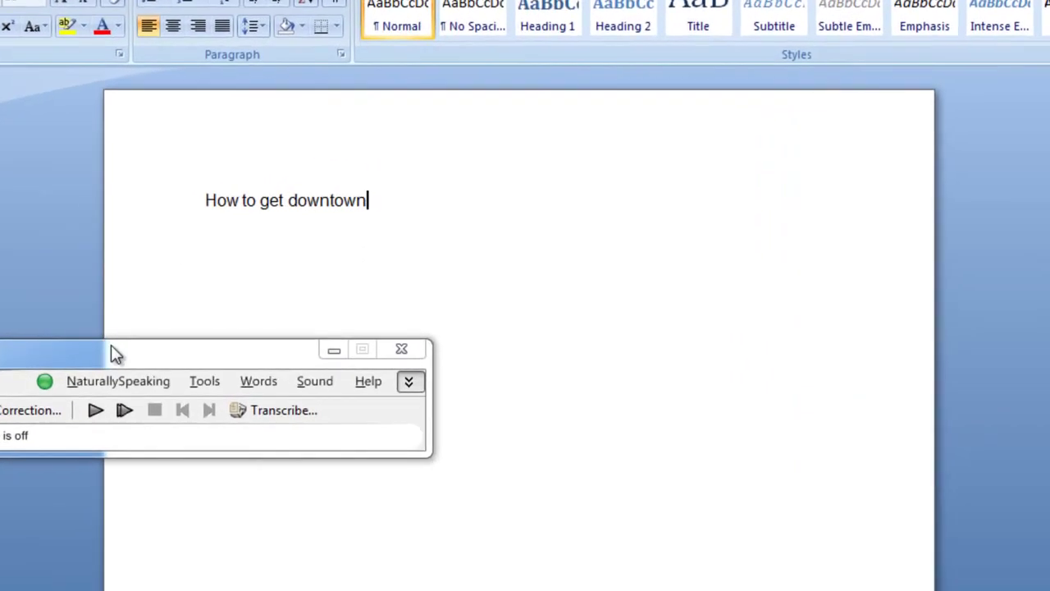
{"action": "left_click_drag", "start_coordinate": [274, 270], "coordinate": [683, 223]}
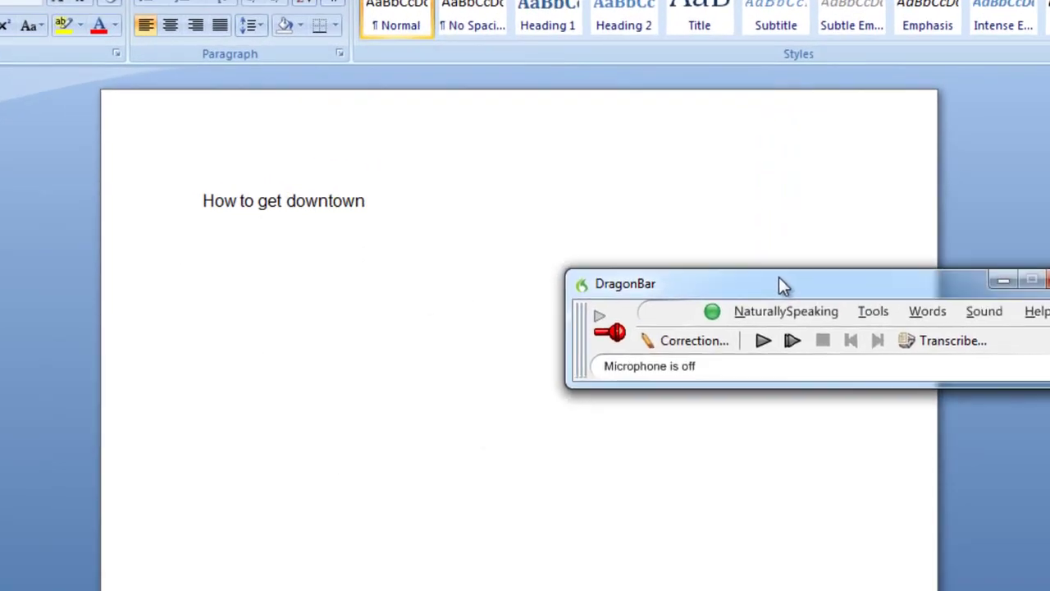
{"action": "left_click_drag", "start_coordinate": [781, 283], "coordinate": [950, 233]}
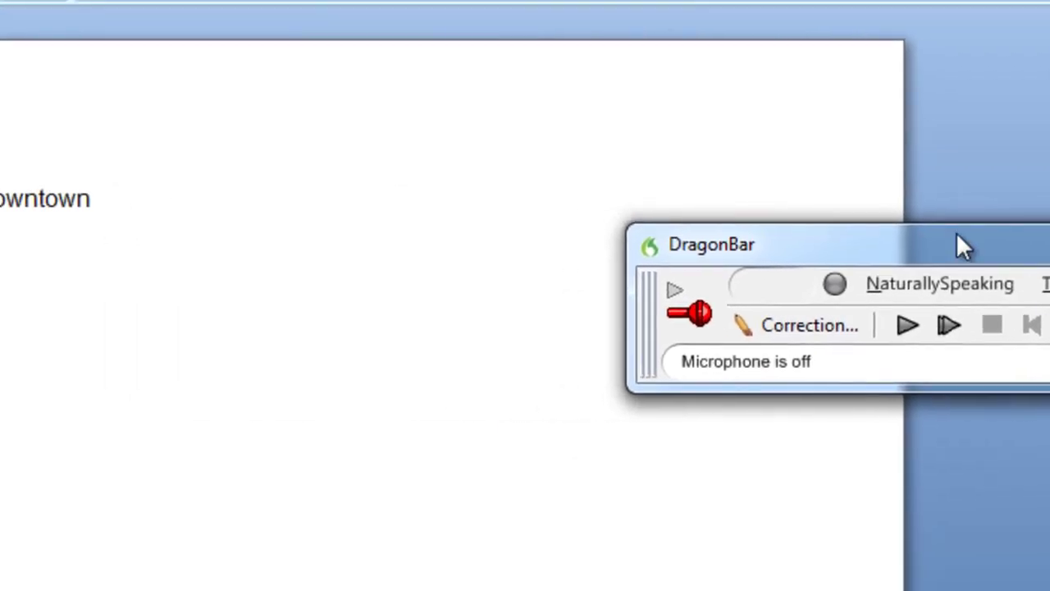
{"action": "left_click_drag", "start_coordinate": [962, 244], "coordinate": [325, 303]}
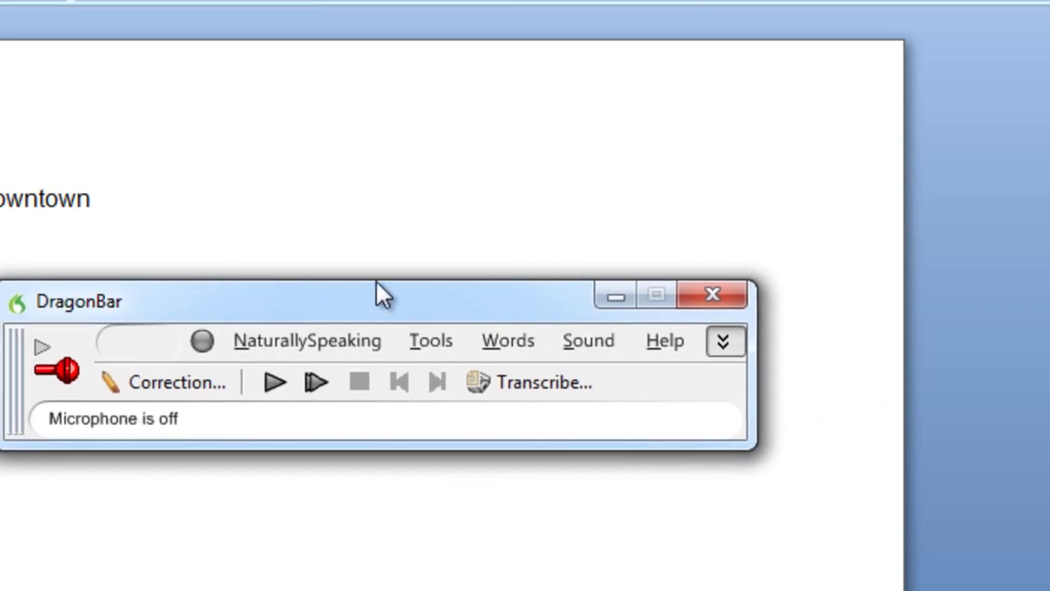
Step: Start Help > Improve my accuracy and pick the 'When I speak, something very different...' problem
{"action": "left_click", "coordinate": [659, 348]}
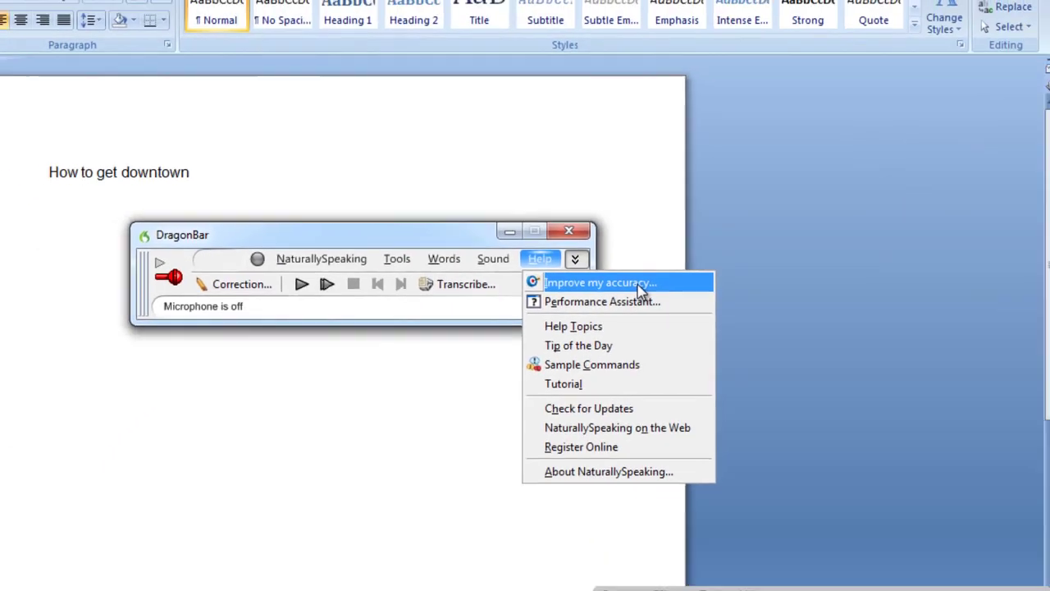
{"action": "left_click", "coordinate": [823, 385]}
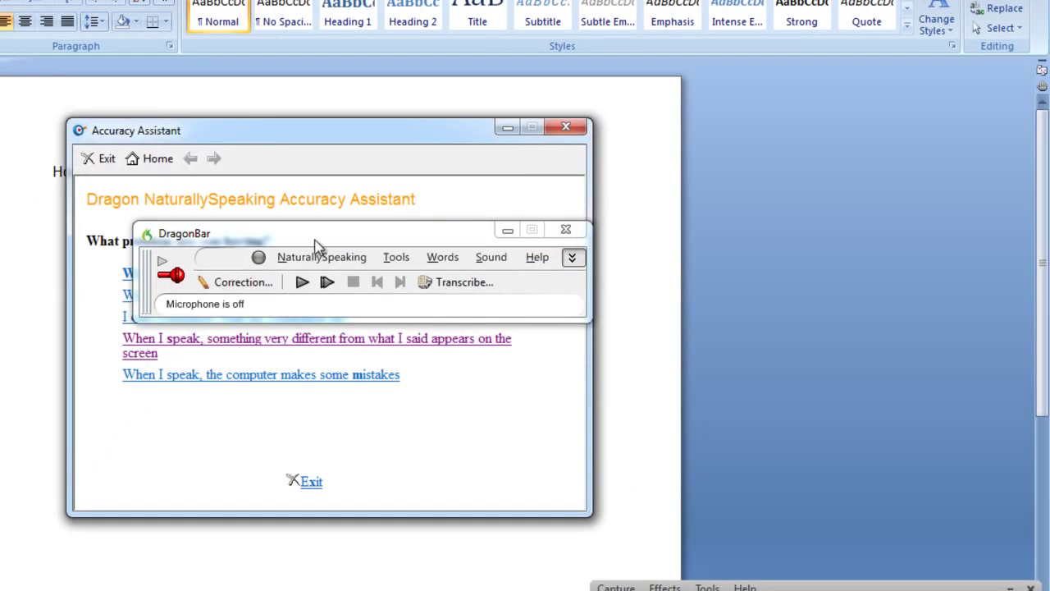
{"action": "left_click_drag", "start_coordinate": [320, 241], "coordinate": [774, 207]}
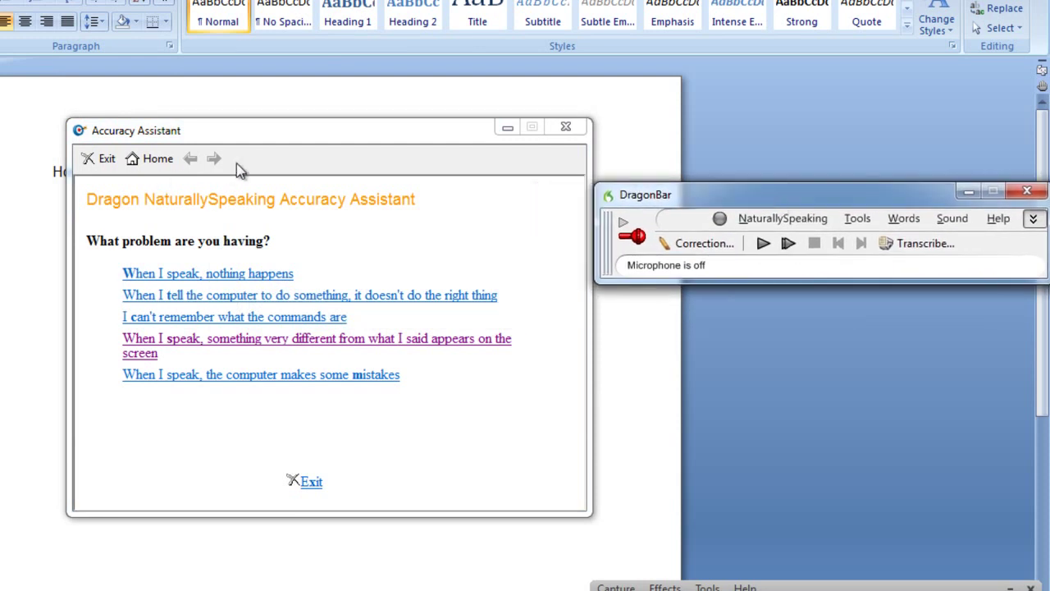
{"action": "left_click", "coordinate": [262, 137]}
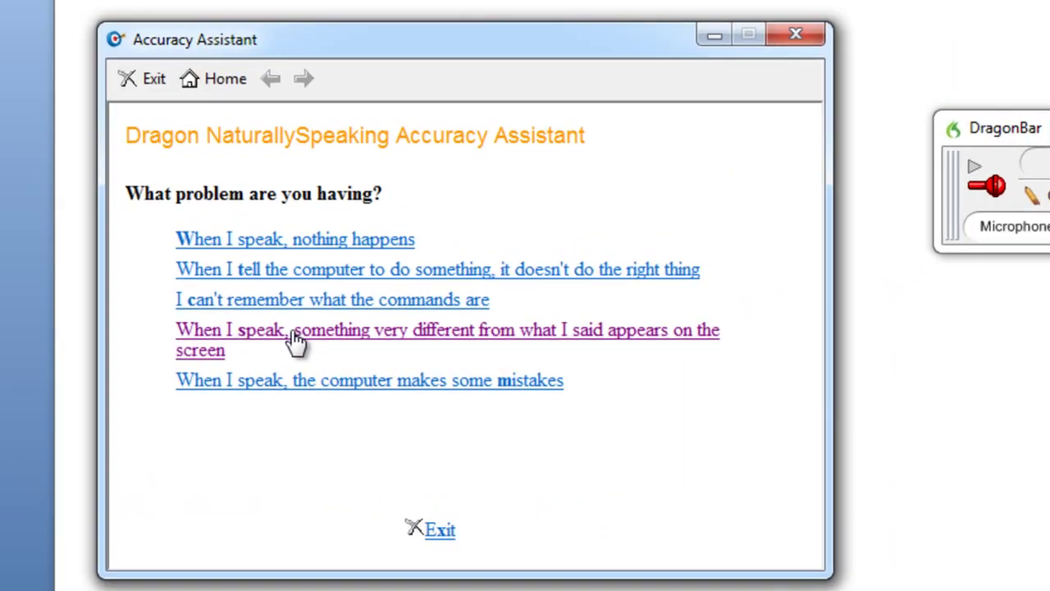
{"action": "left_click", "coordinate": [146, 339]}
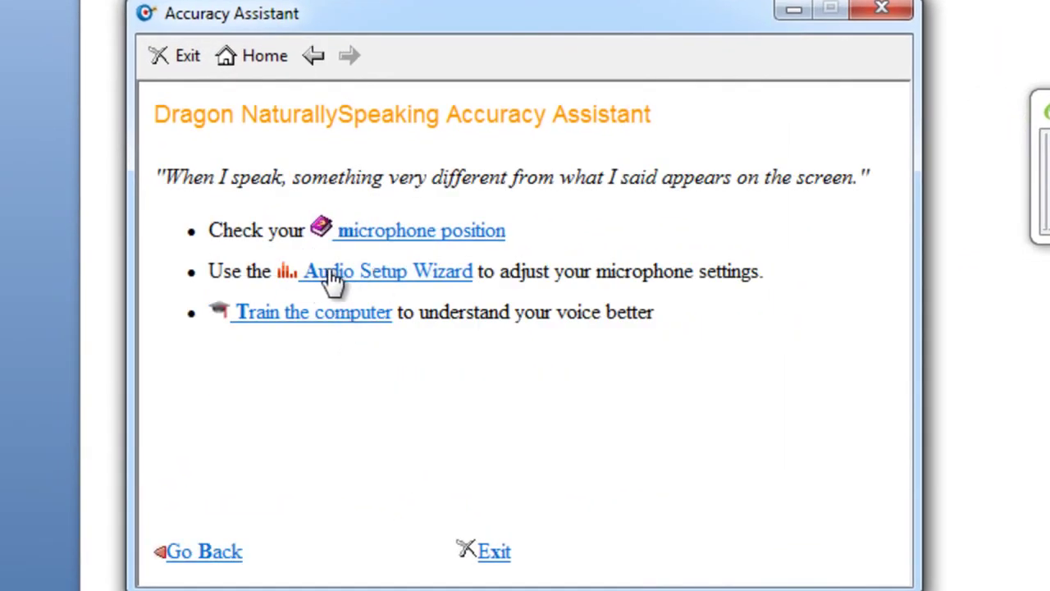
Step: Launch the Audio Setup Wizard and proceed through sound system and microphone position to the volume check
{"action": "left_click", "coordinate": [435, 277]}
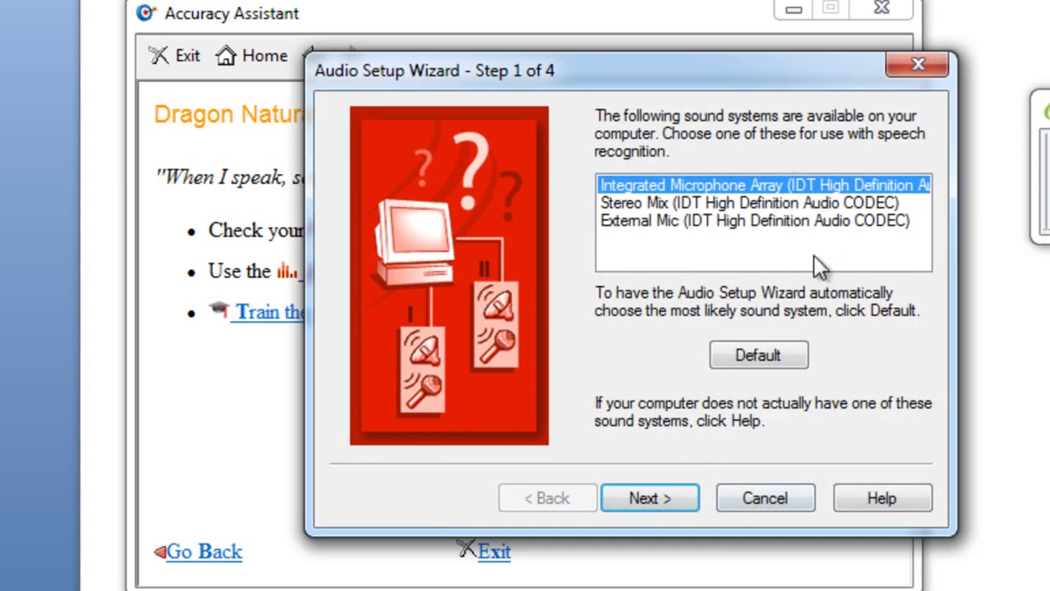
{"action": "left_click", "coordinate": [649, 498]}
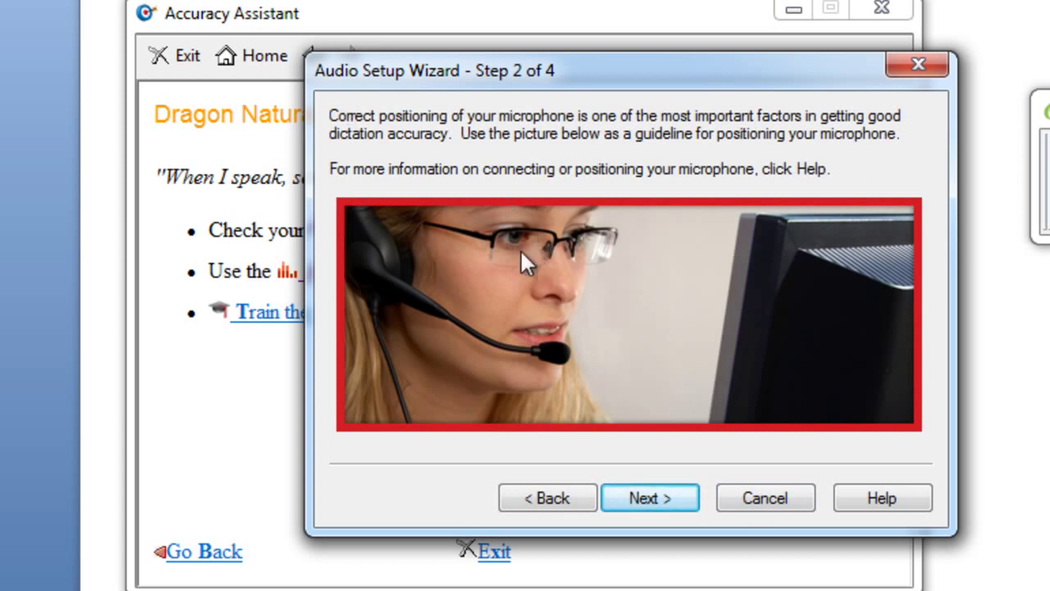
{"action": "left_click", "coordinate": [677, 491]}
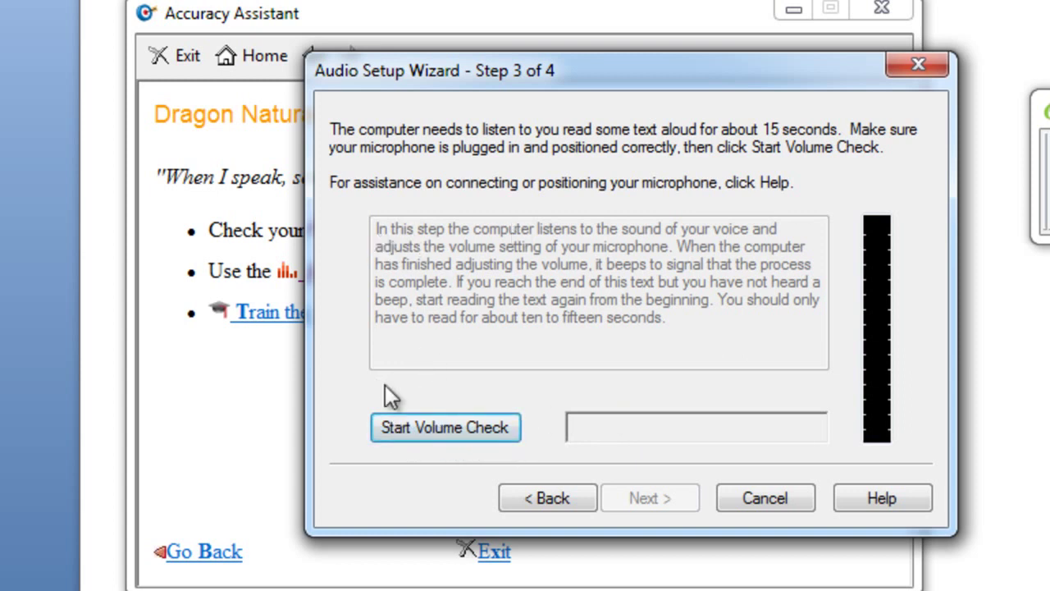
{"action": "left_click", "coordinate": [438, 425]}
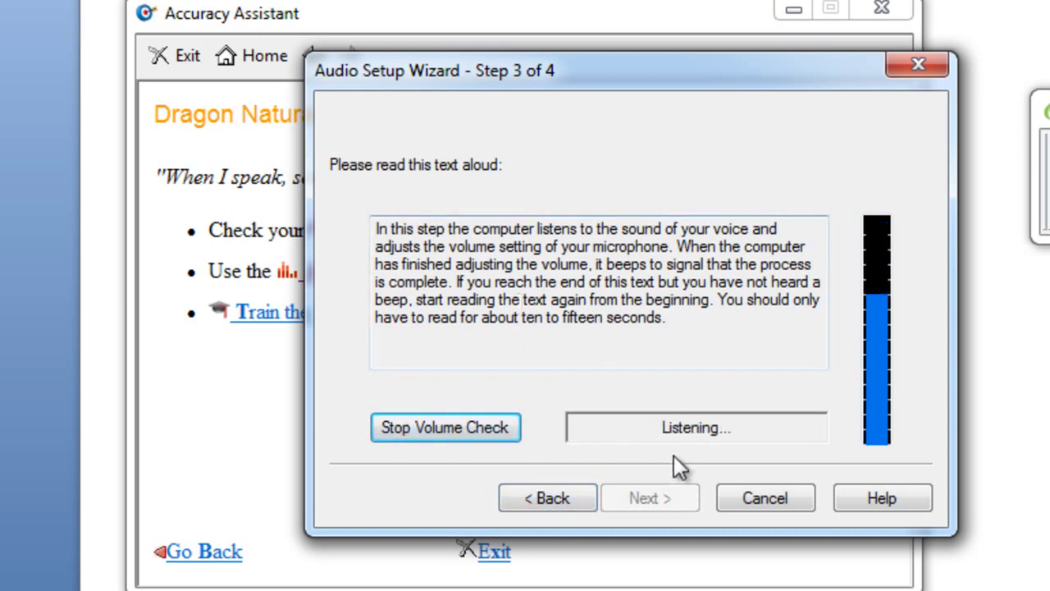
{"action": "left_click", "coordinate": [781, 498]}
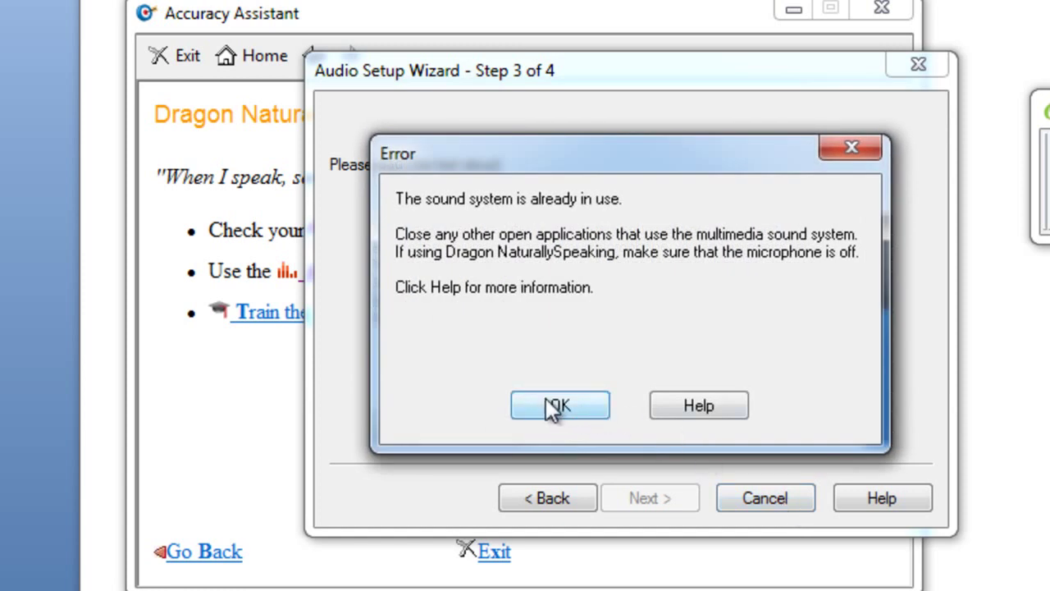
Step: Dismiss the sound-system-in-use error, cancel the wizard, and go back to the problem list
{"action": "left_click", "coordinate": [833, 150]}
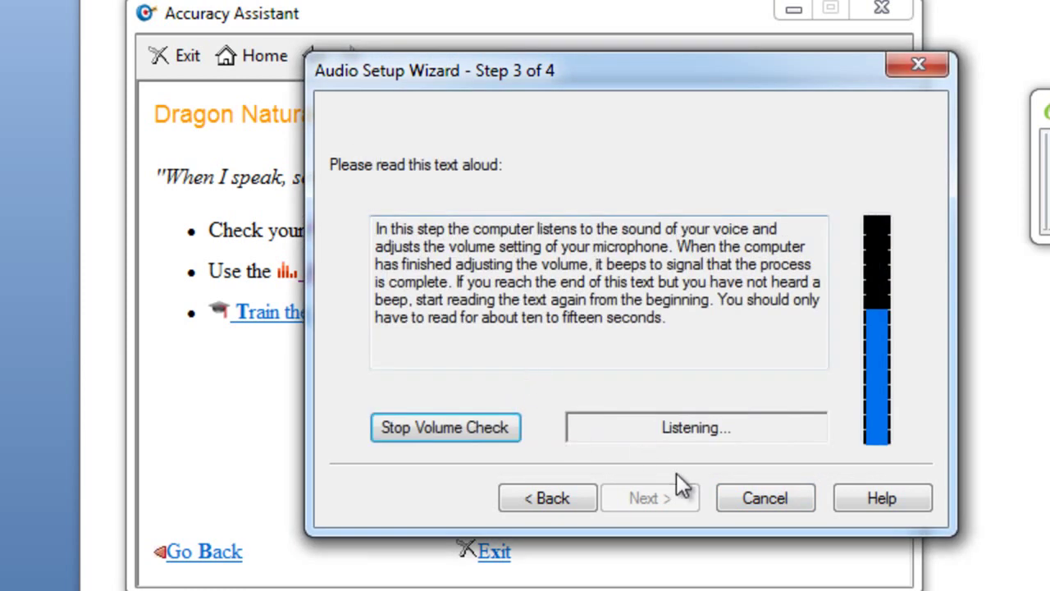
{"action": "left_click", "coordinate": [772, 497]}
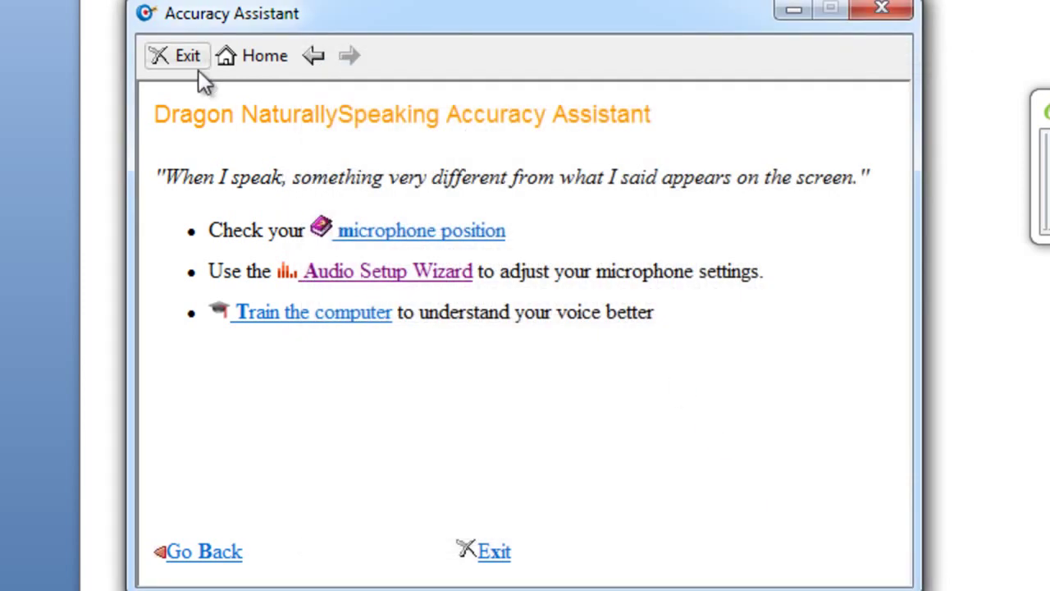
{"action": "left_click", "coordinate": [313, 54]}
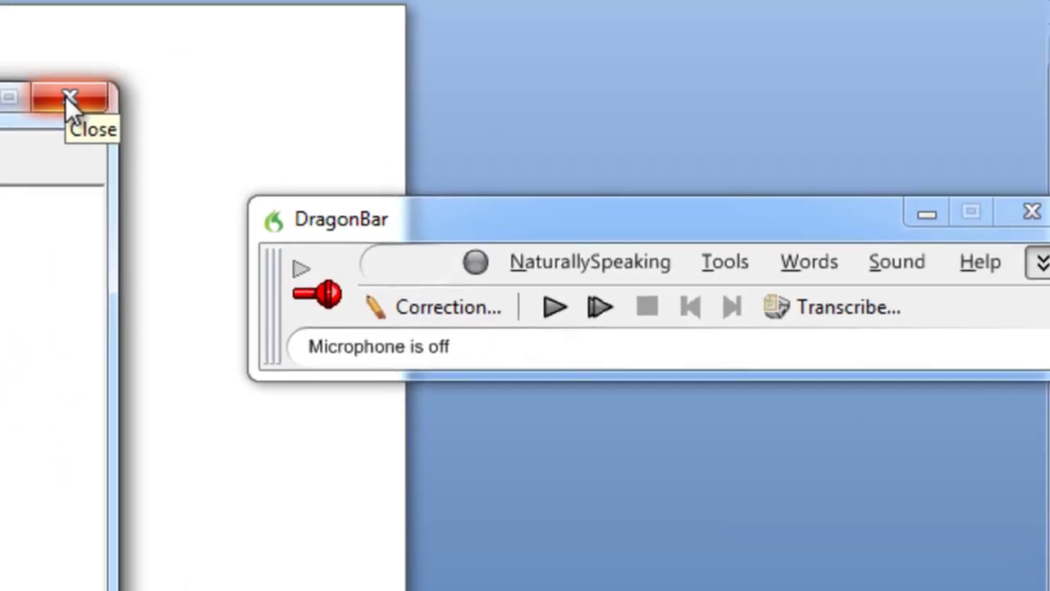
Step: Close the Accuracy Assistant and start the Dragon tutorial from Help > Tutorial
{"action": "left_click", "coordinate": [882, 12]}
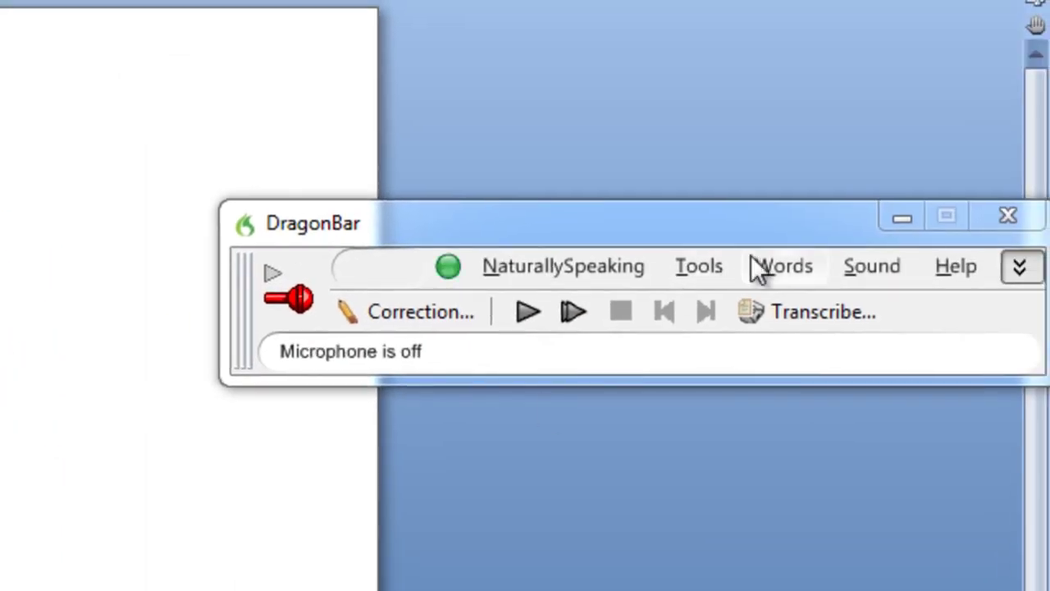
{"action": "left_click", "coordinate": [959, 271]}
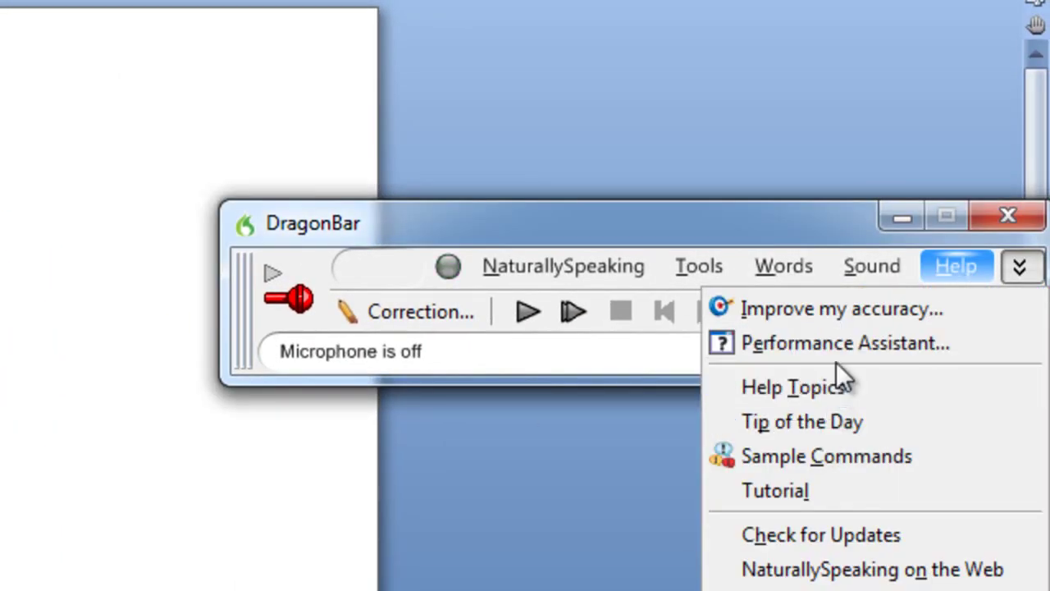
{"action": "left_click", "coordinate": [784, 493]}
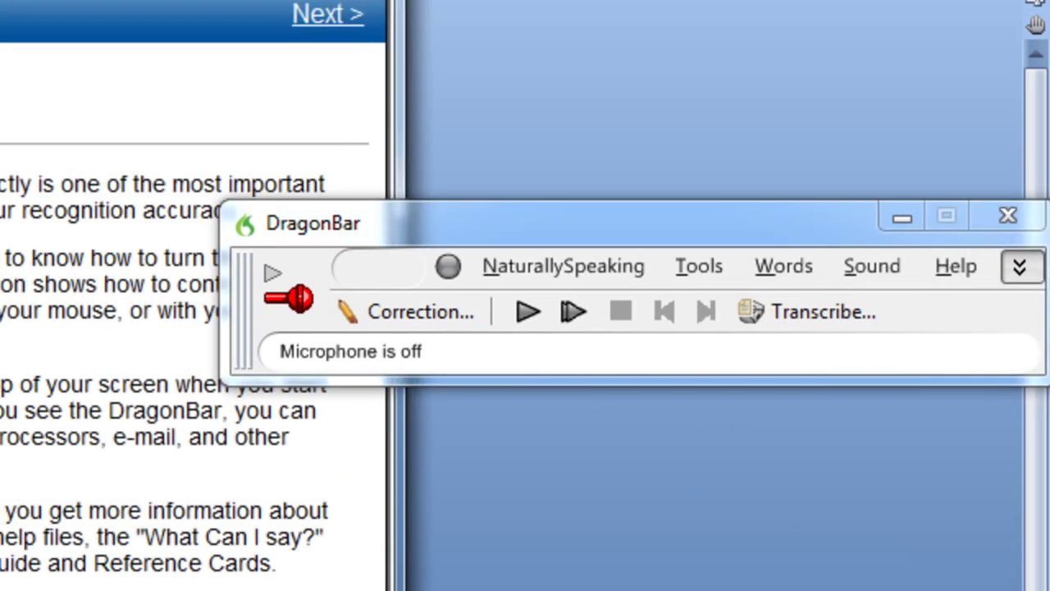
{"action": "key", "text": "alt+n"}
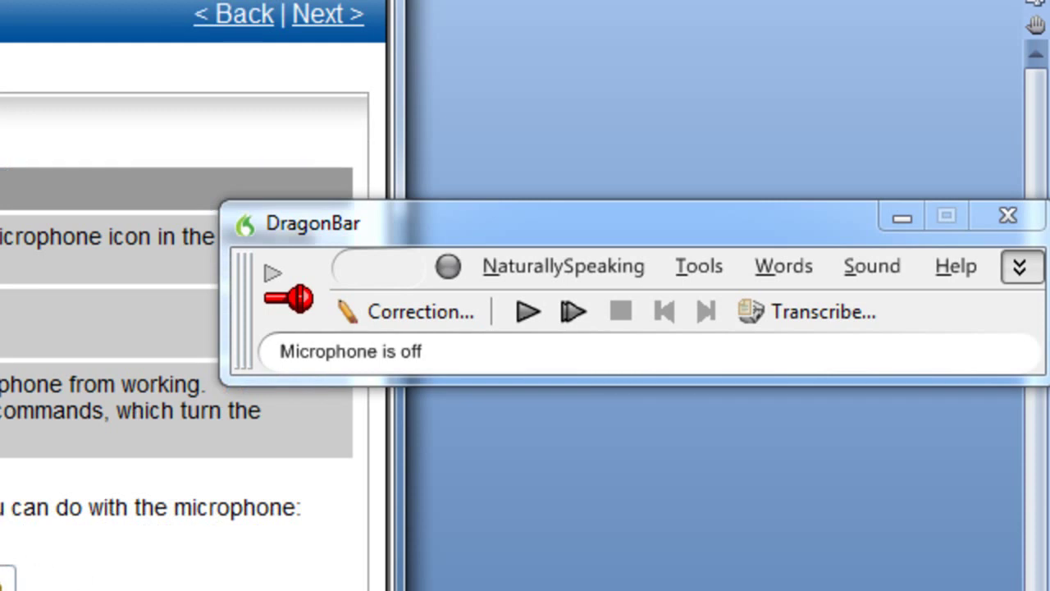
Step: Review the Microphone position lesson and its Headset advice, then advance to Controlling the microphone
{"action": "left_click", "coordinate": [287, 298]}
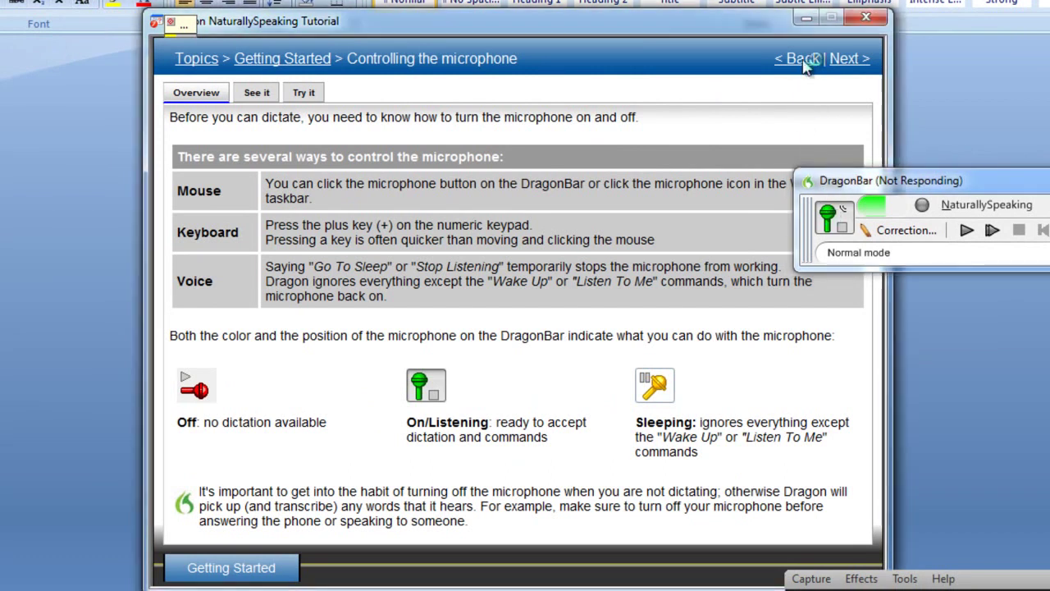
{"action": "left_click", "coordinate": [803, 61]}
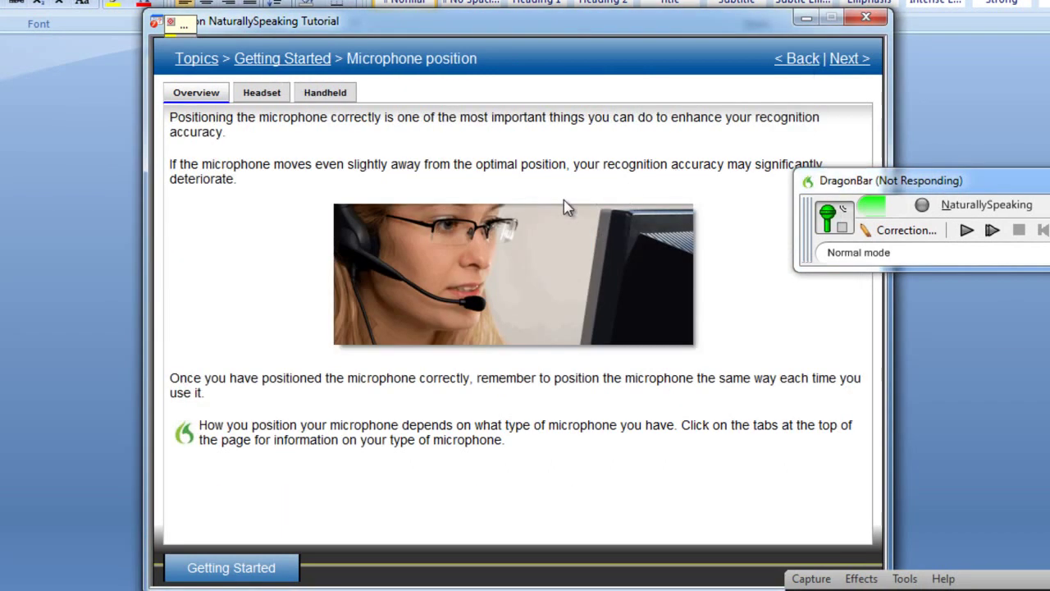
{"action": "left_click", "coordinate": [252, 97]}
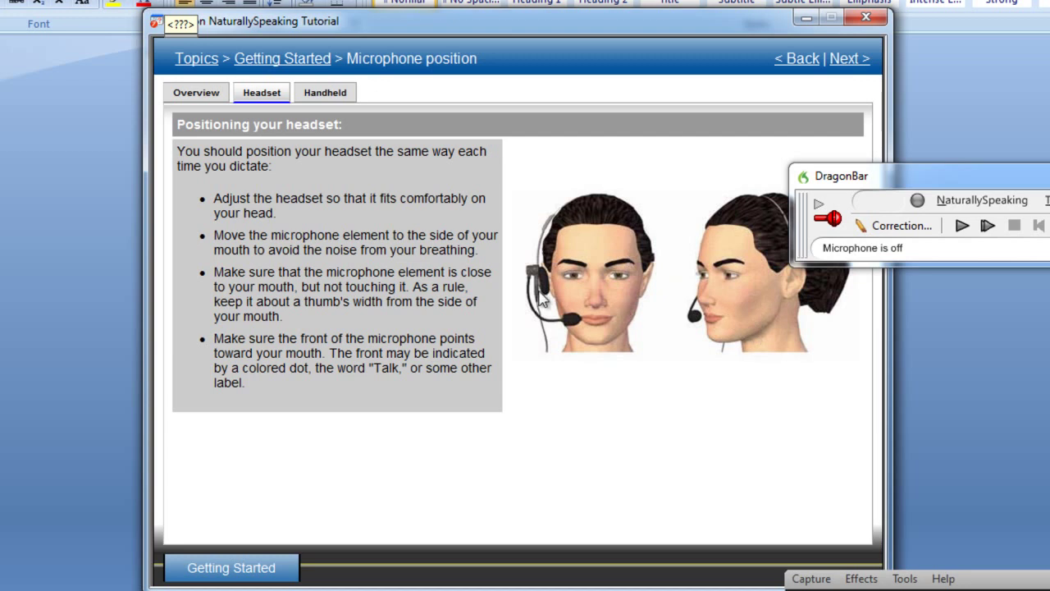
{"action": "left_click", "coordinate": [803, 59]}
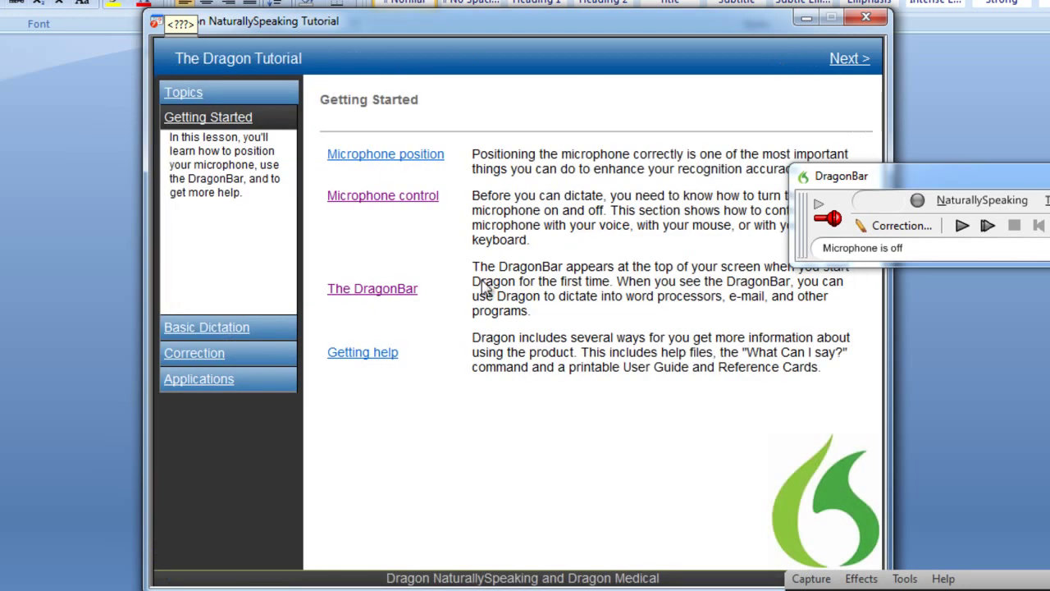
{"action": "left_click", "coordinate": [406, 155]}
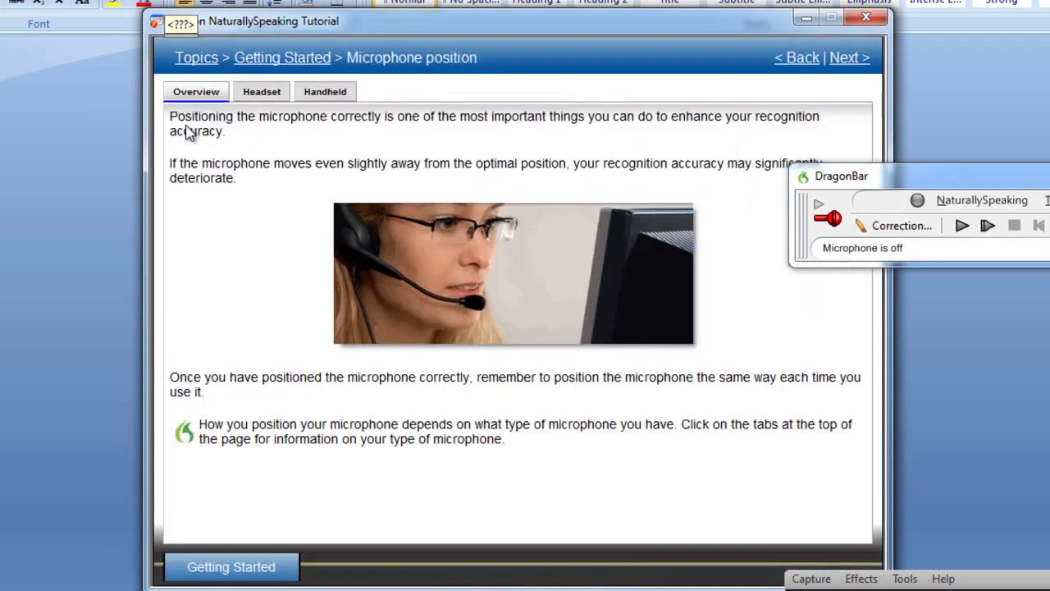
{"action": "left_click", "coordinate": [849, 58]}
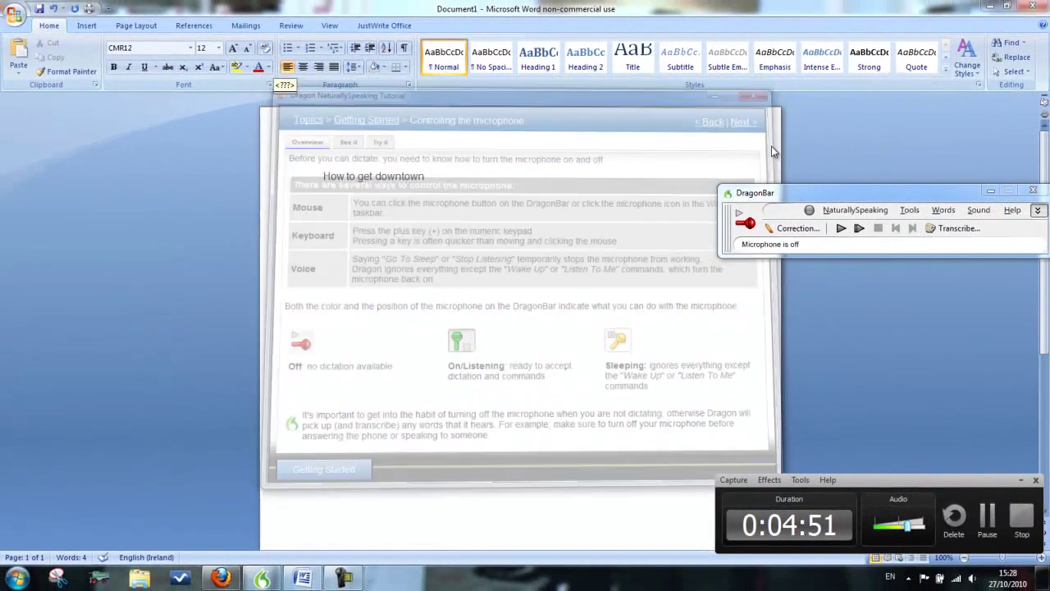
Step: Move the DragonBar near the top of the screen and select the Word line 'How to get downtown'
{"action": "left_click_drag", "start_coordinate": [764, 190], "coordinate": [550, 149]}
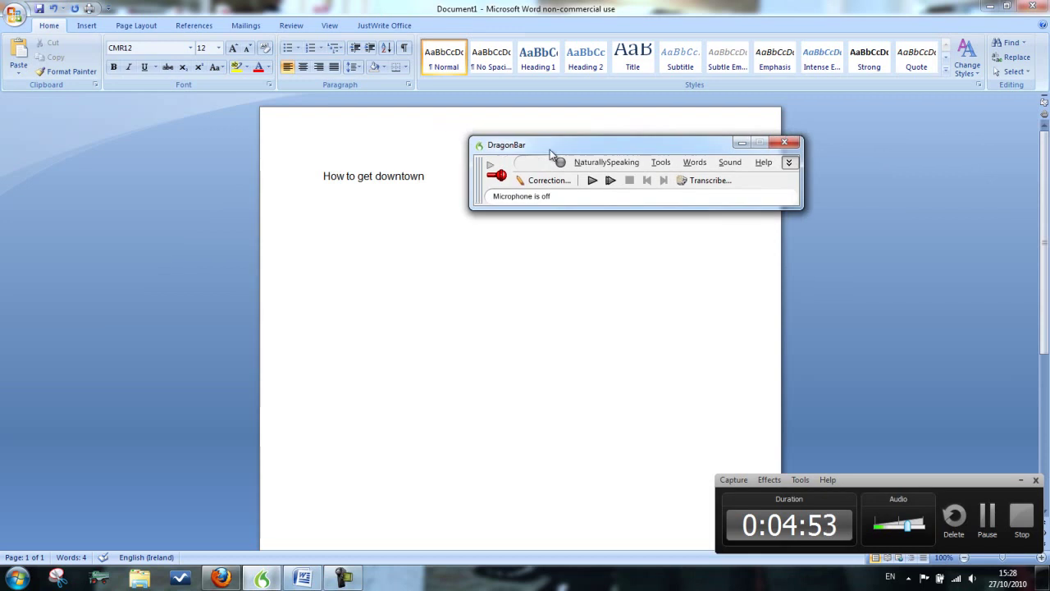
{"action": "left_click", "coordinate": [439, 181]}
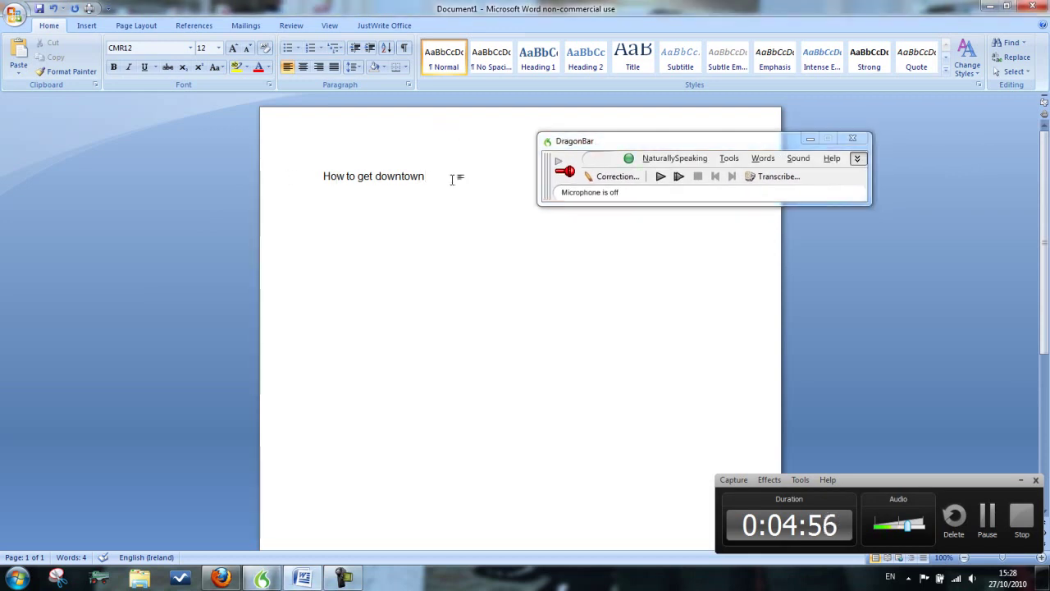
{"action": "left_click_drag", "start_coordinate": [436, 174], "coordinate": [300, 171]}
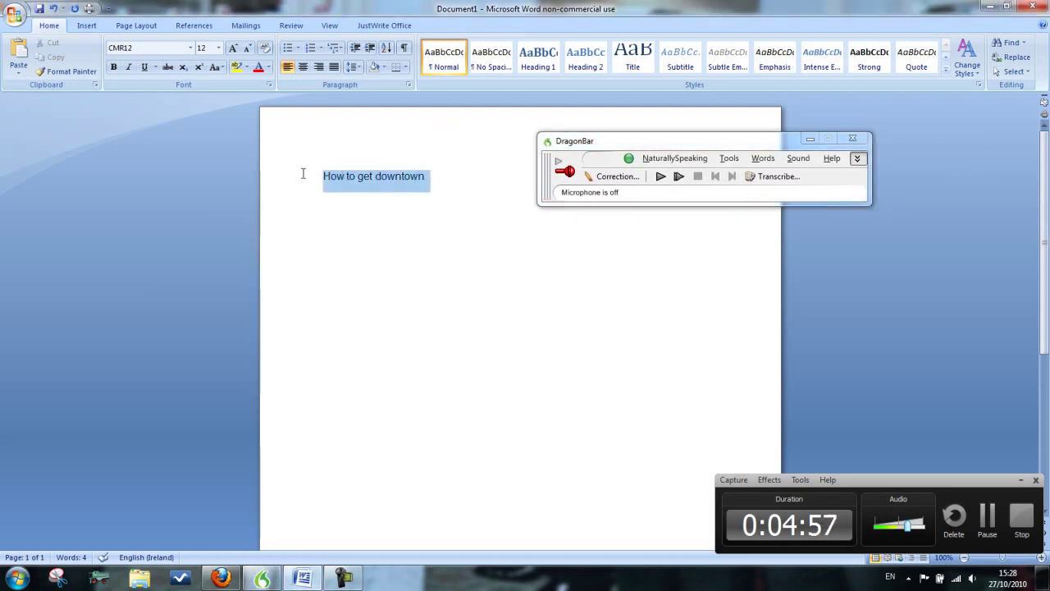
Step: Have the selected line read aloud with Sound > Read That, then toggle the microphone
{"action": "left_click", "coordinate": [804, 162]}
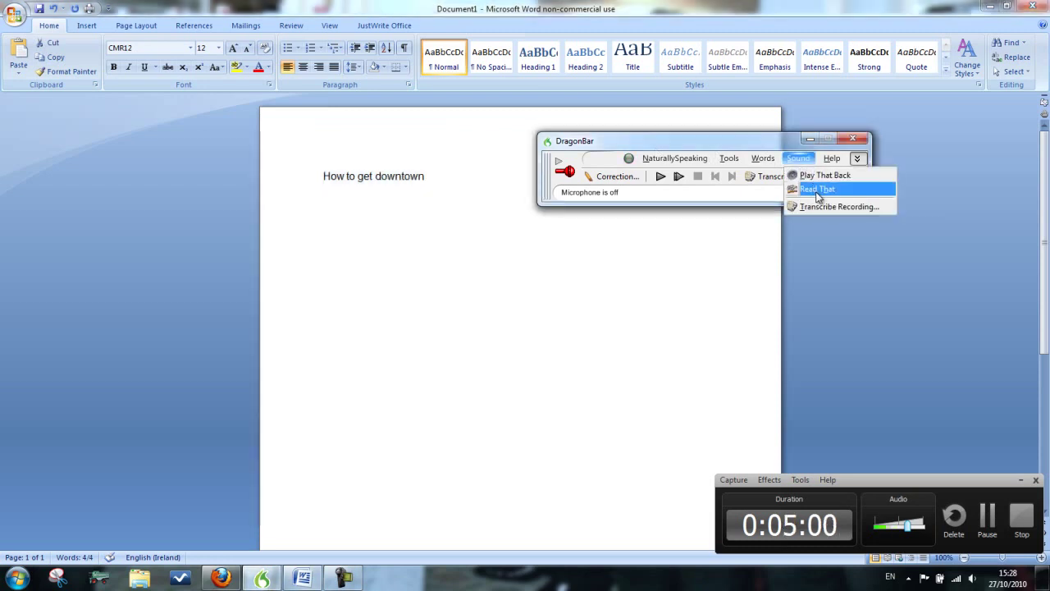
{"action": "left_click", "coordinate": [818, 192]}
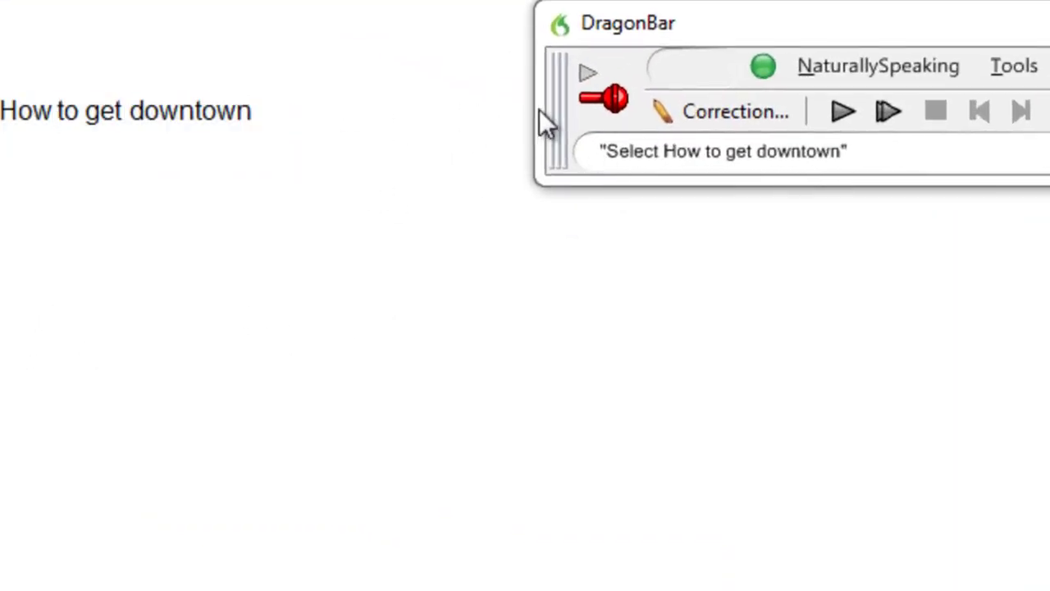
{"action": "left_click", "coordinate": [615, 97]}
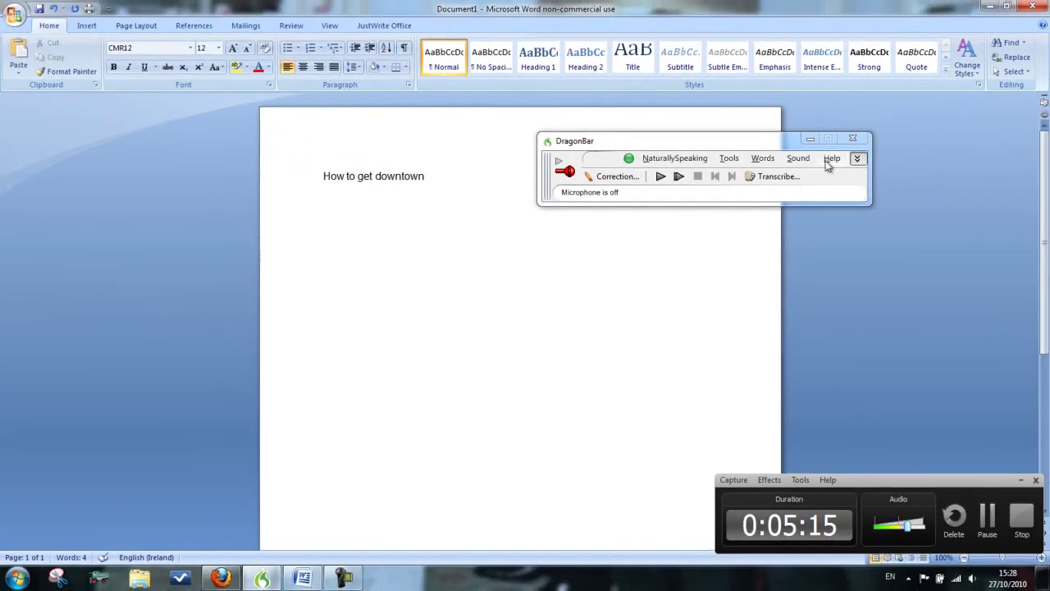
Step: Open and dismiss Dragon's help options, then switch the DragonBar microphone on for dictation
{"action": "left_click", "coordinate": [829, 163]}
{"action": "left_click", "coordinate": [649, 243]}
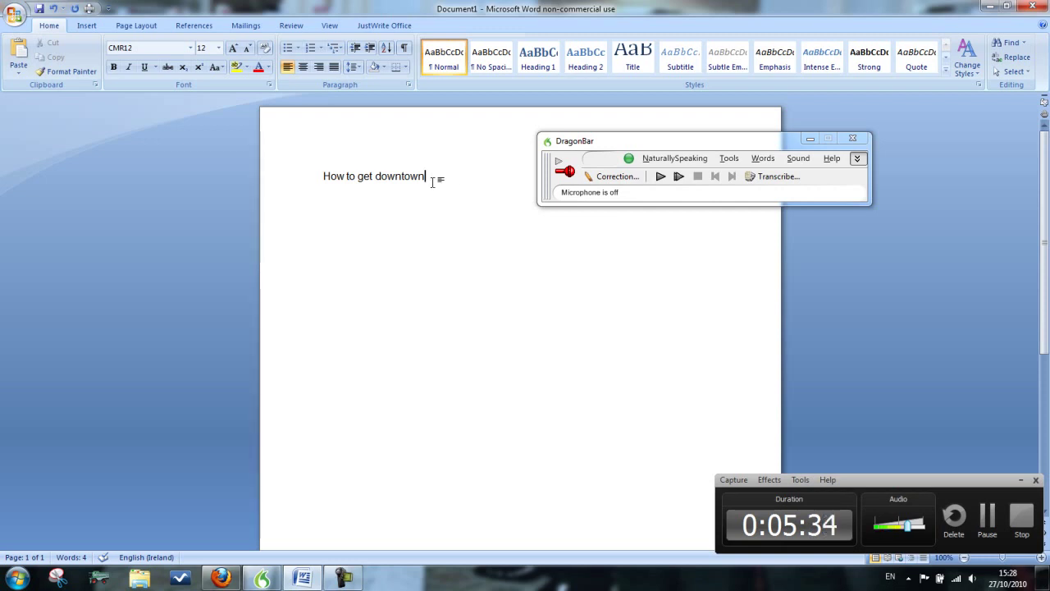
{"action": "left_click", "coordinate": [563, 171]}
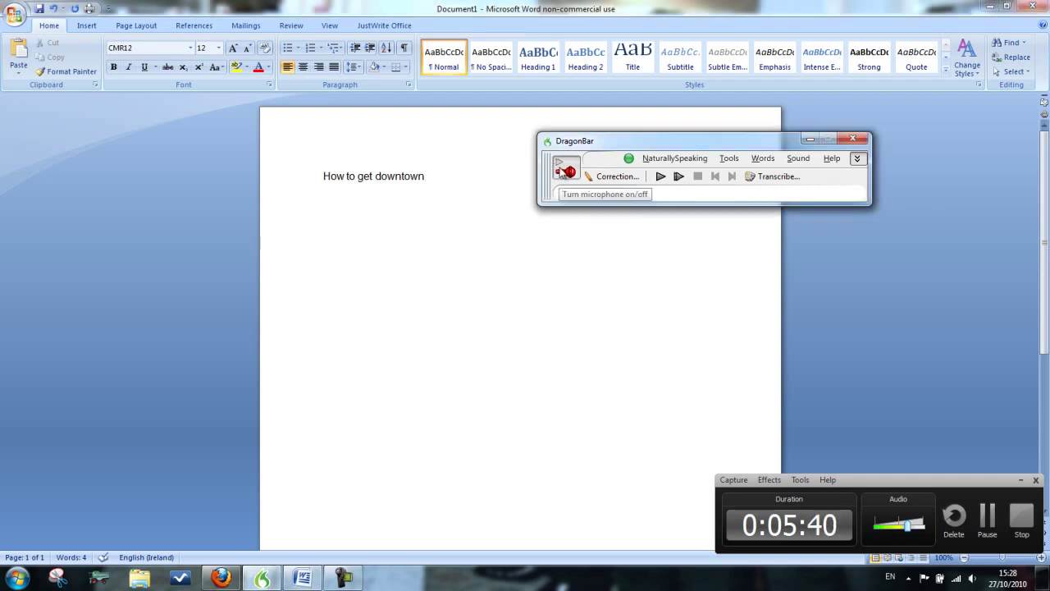